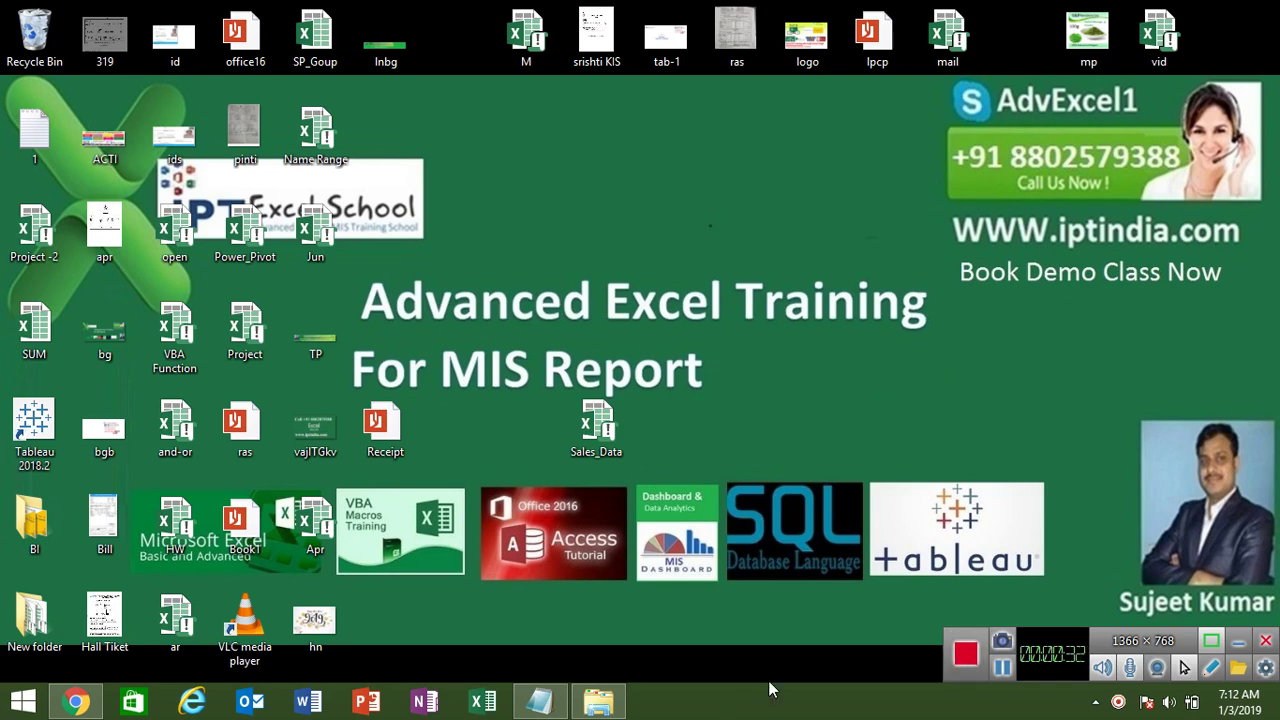
# Step: Refresh the desktop, search YouTube for iptindia, then hide the browser to show the desktop
pyautogui.rightClick(607, 465)
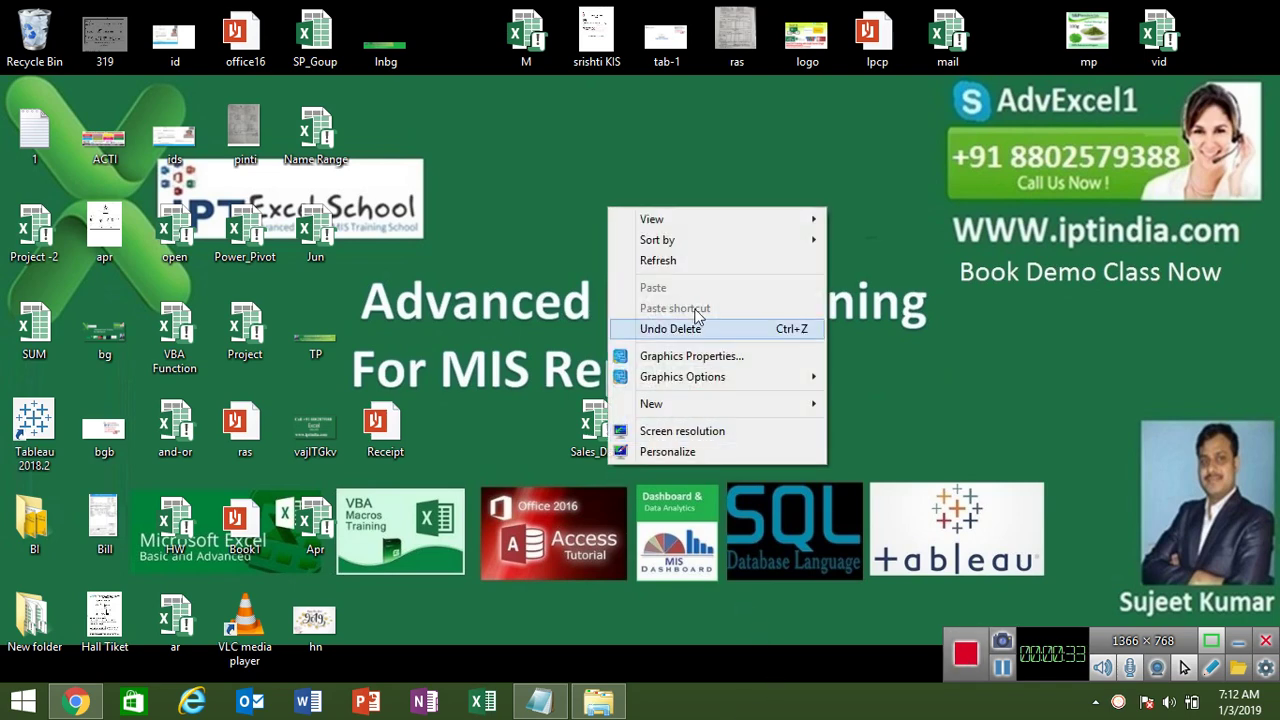
pyautogui.click(683, 260)
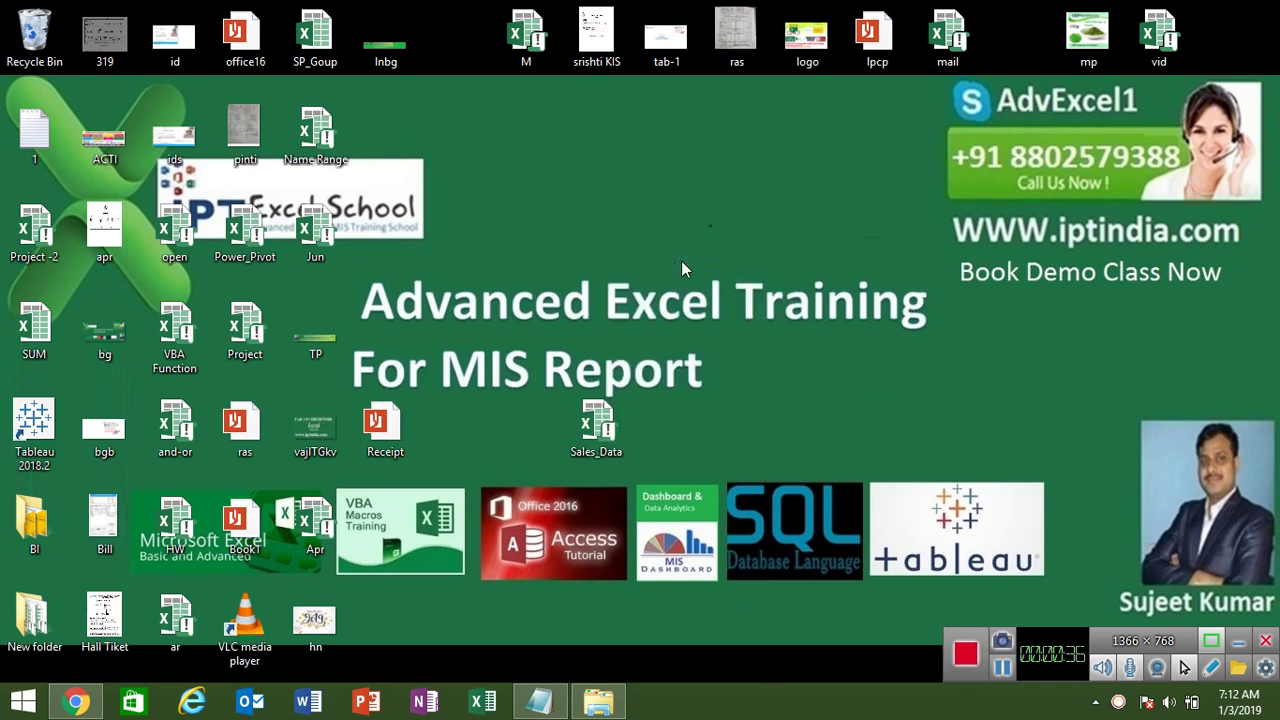
pyautogui.click(78, 703)
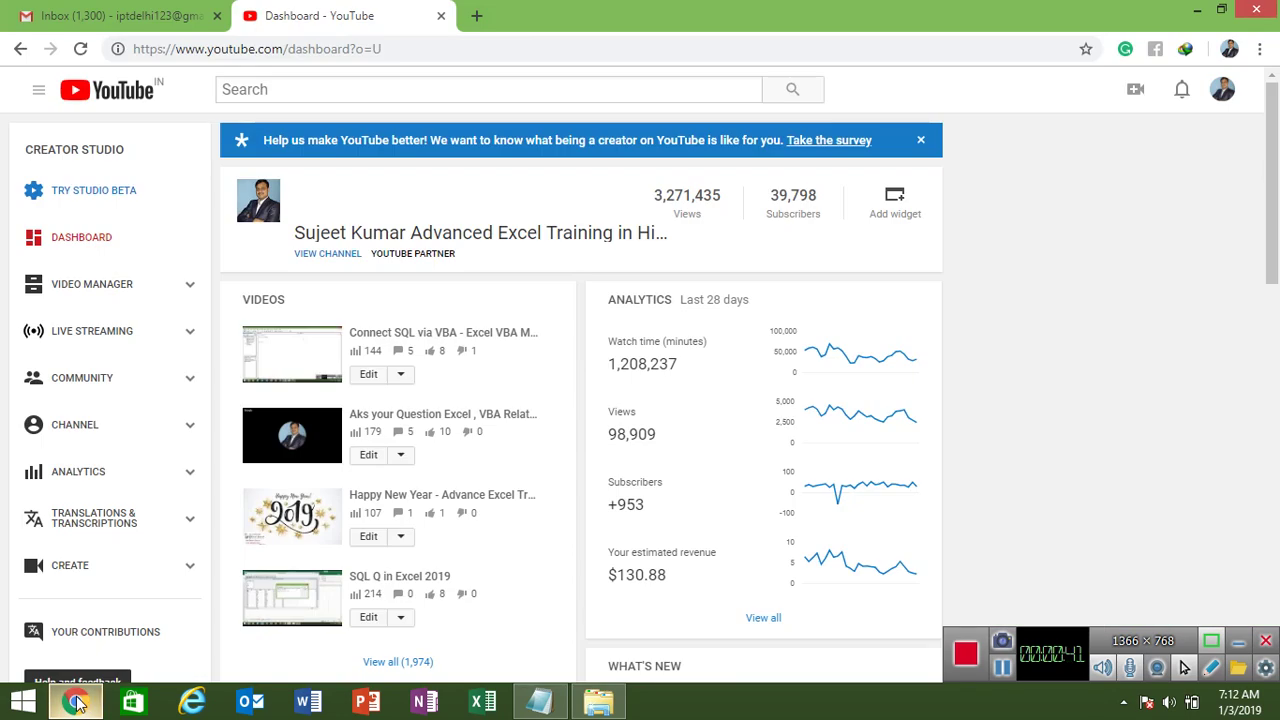
pyautogui.click(343, 90)
pyautogui.write('IPT')
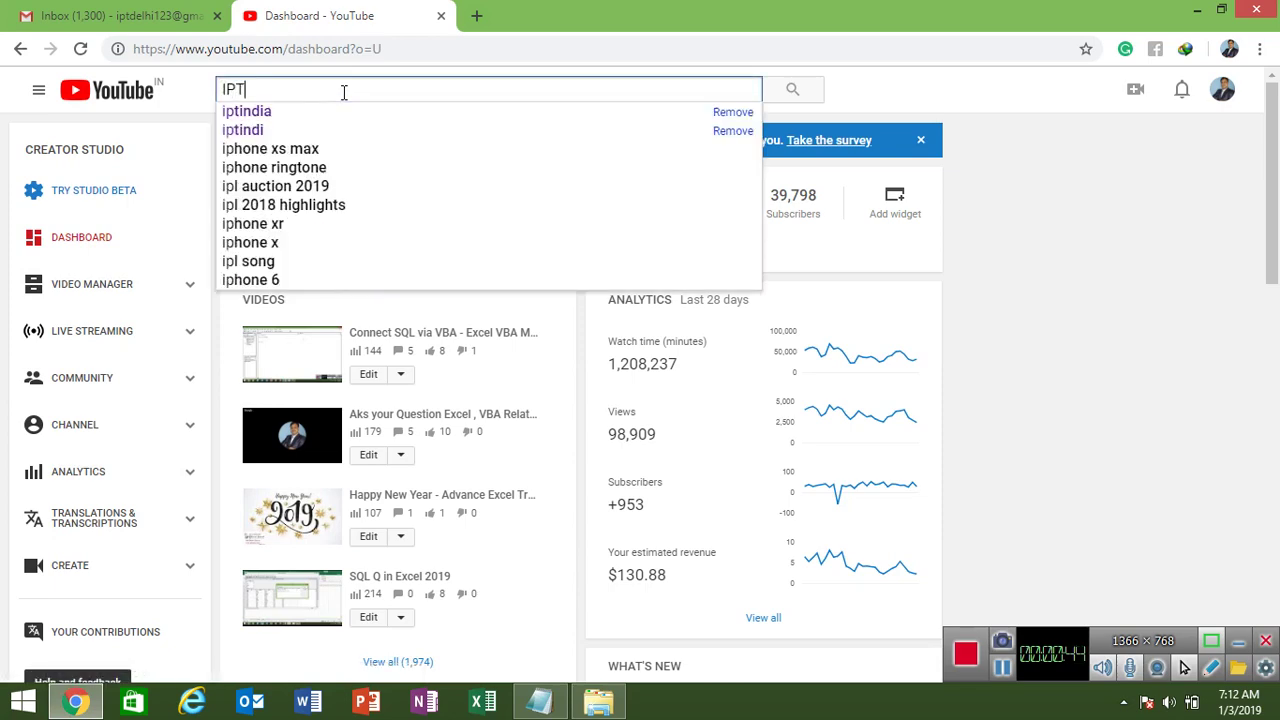
pyautogui.write('I')
pyautogui.press('Down')
pyautogui.press('Return')
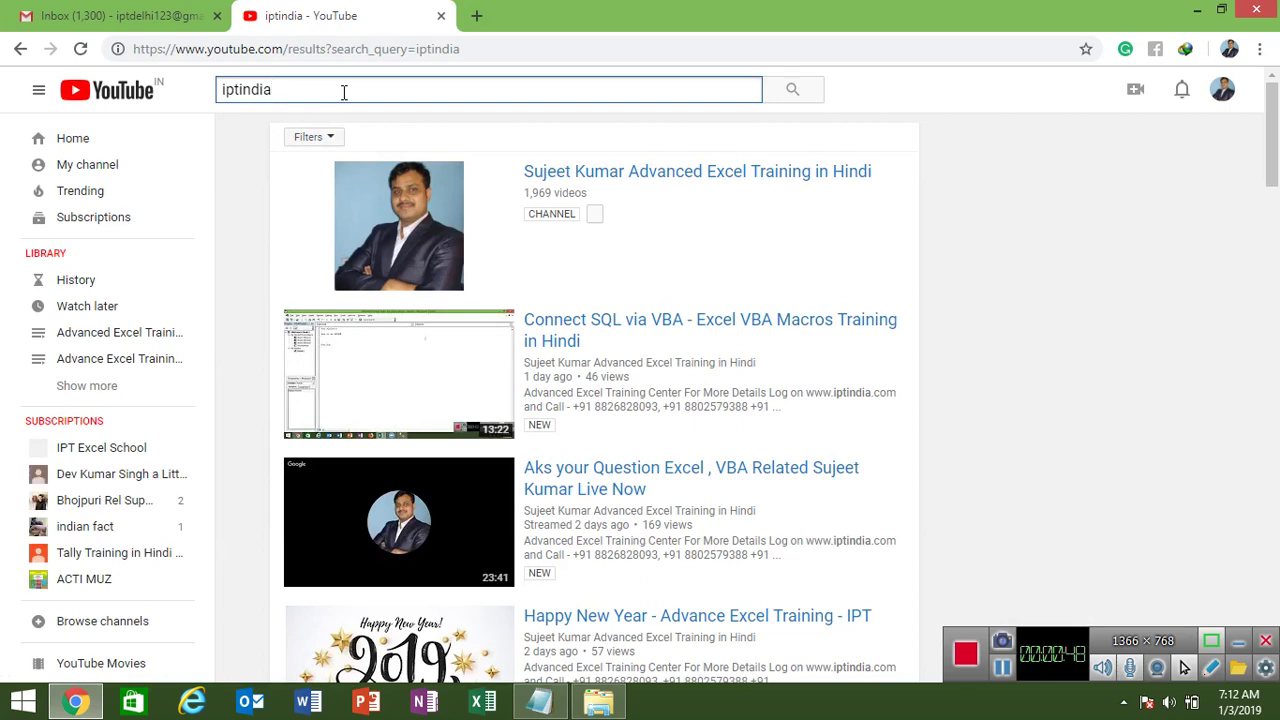
pyautogui.press('super+d')
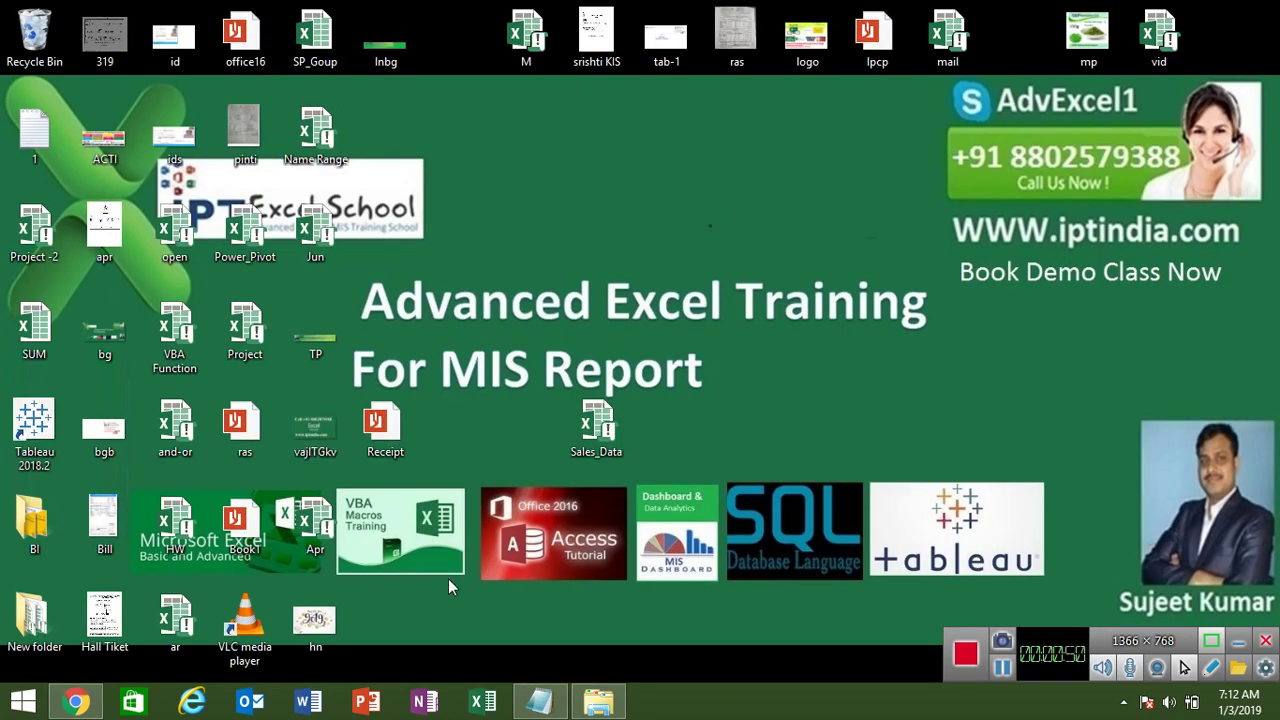
# Step: Start a maximized blank Excel workbook and enter the header A/c in cell A1
pyautogui.click(484, 703)
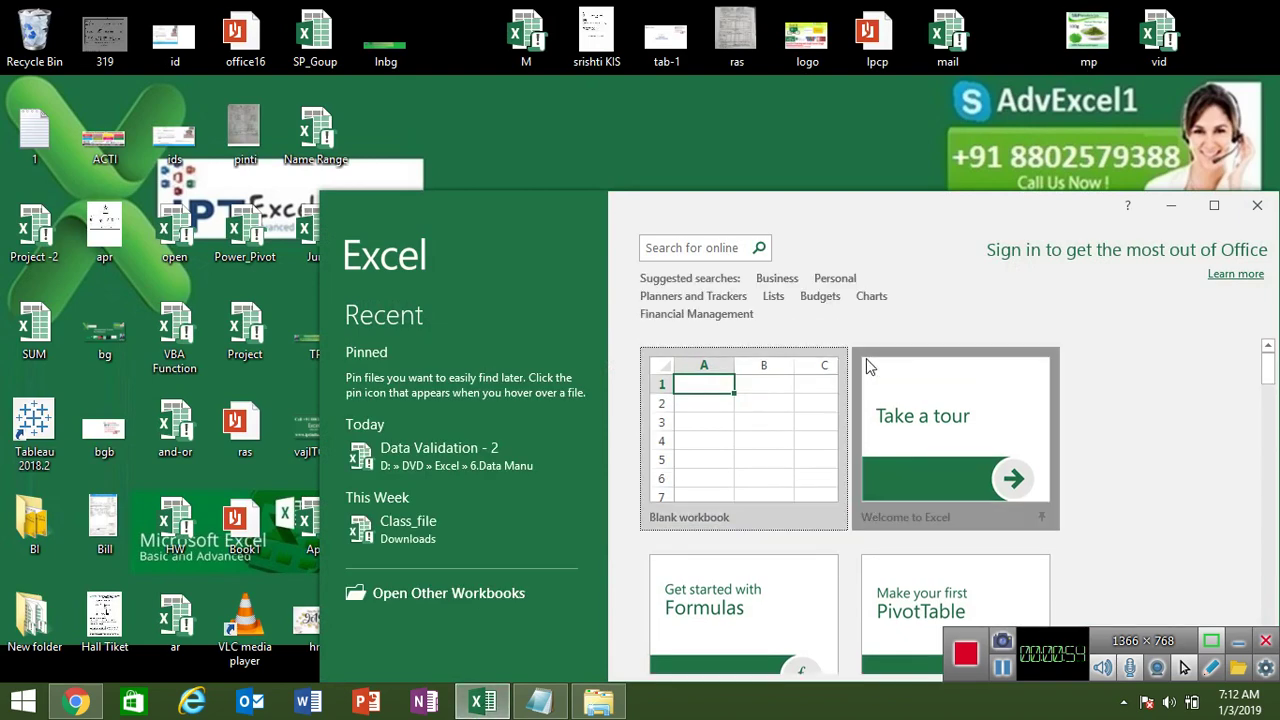
pyautogui.click(787, 401)
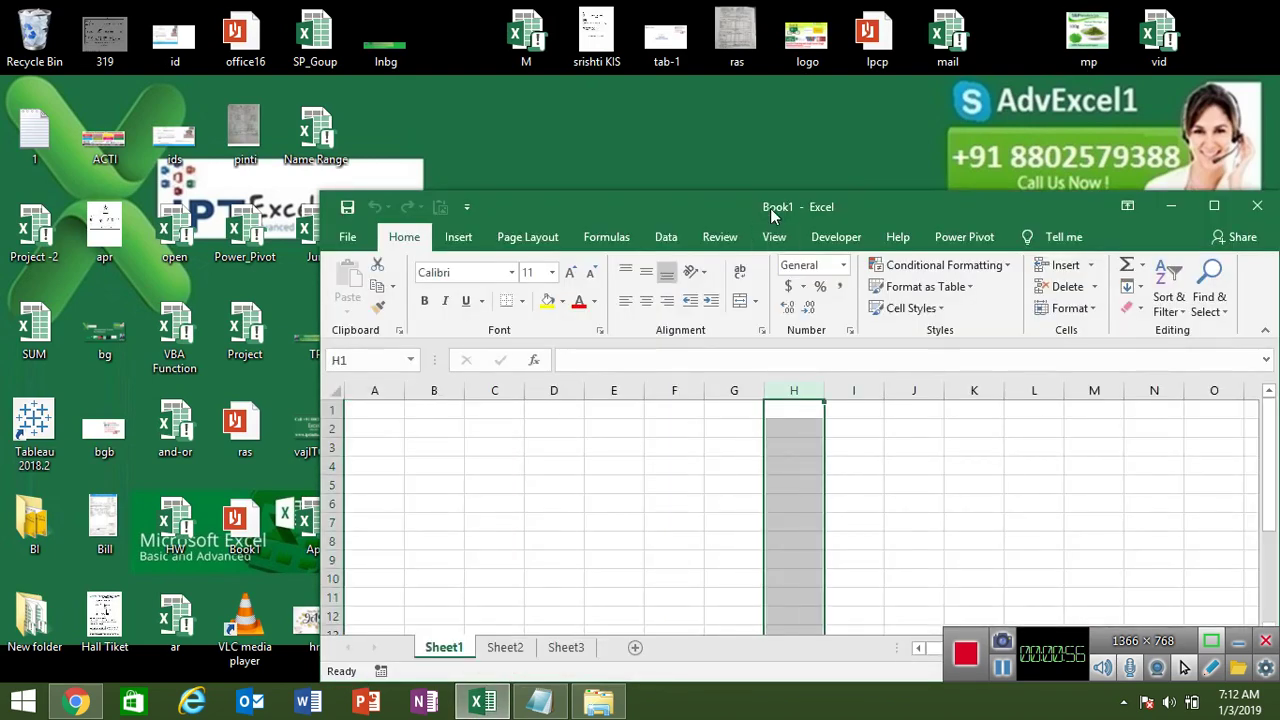
pyautogui.doubleClick(768, 208)
pyautogui.click(72, 220)
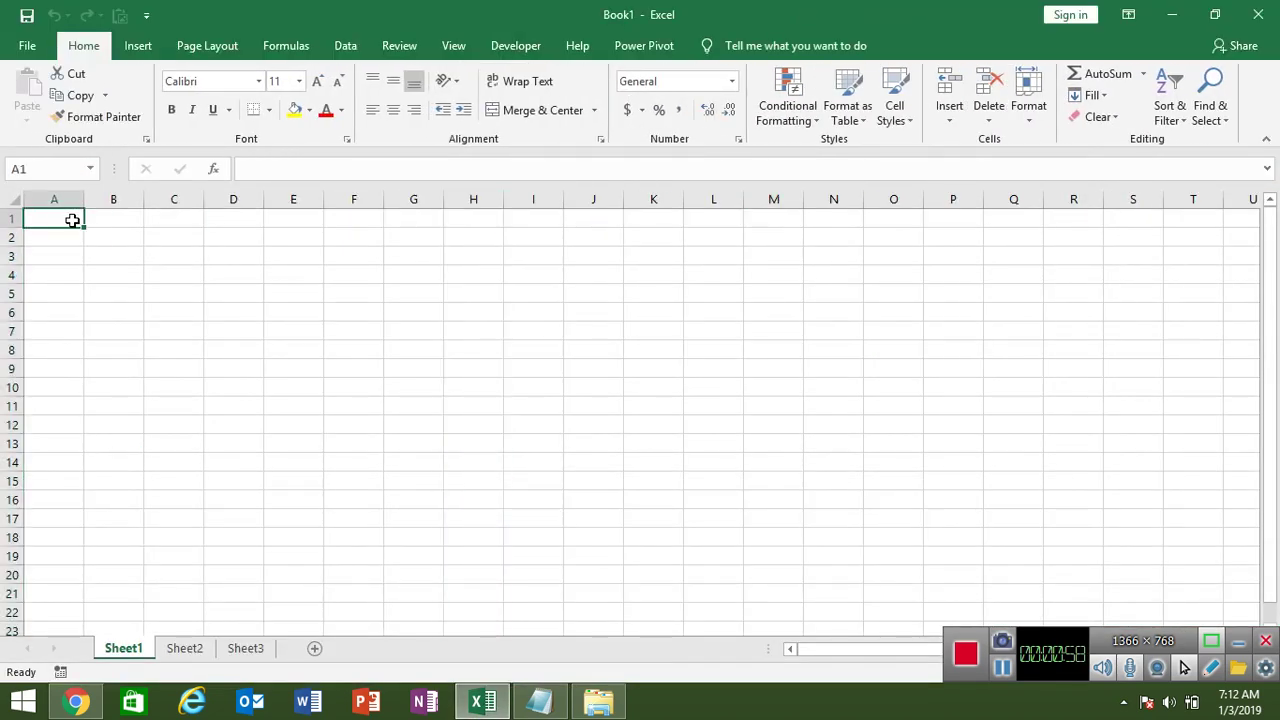
pyautogui.write('A/c')
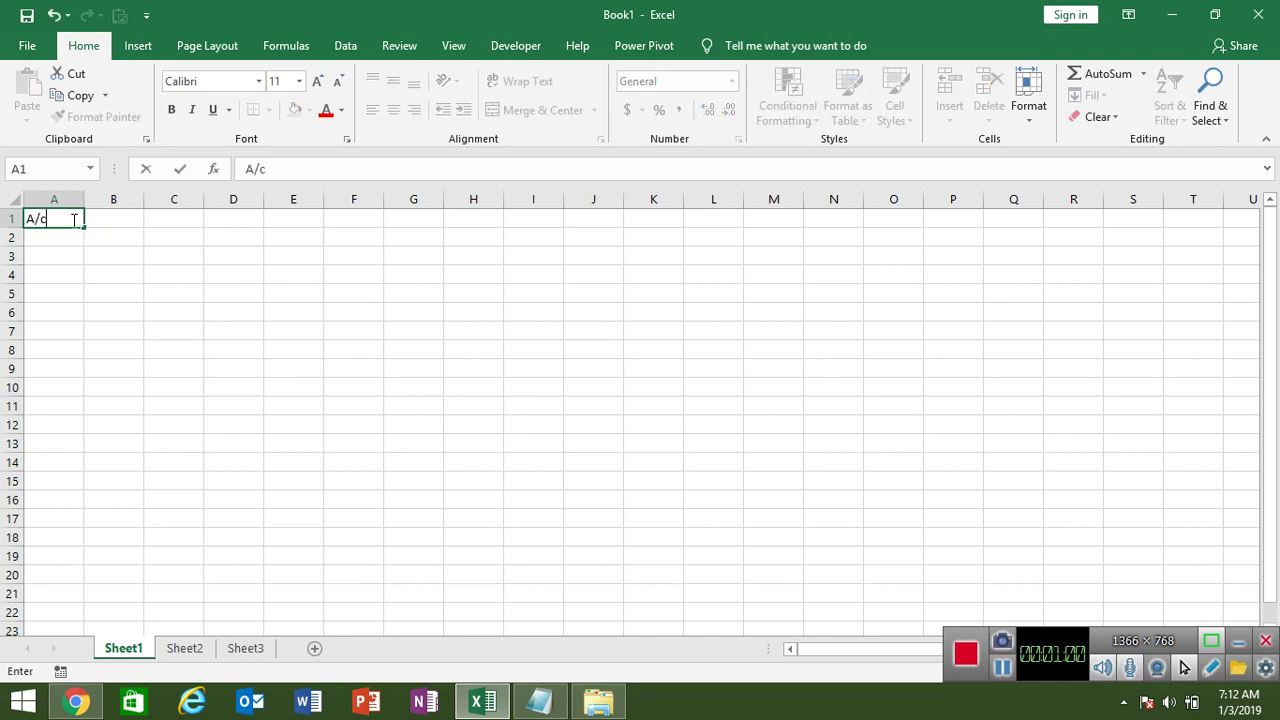
pyautogui.press('Return')
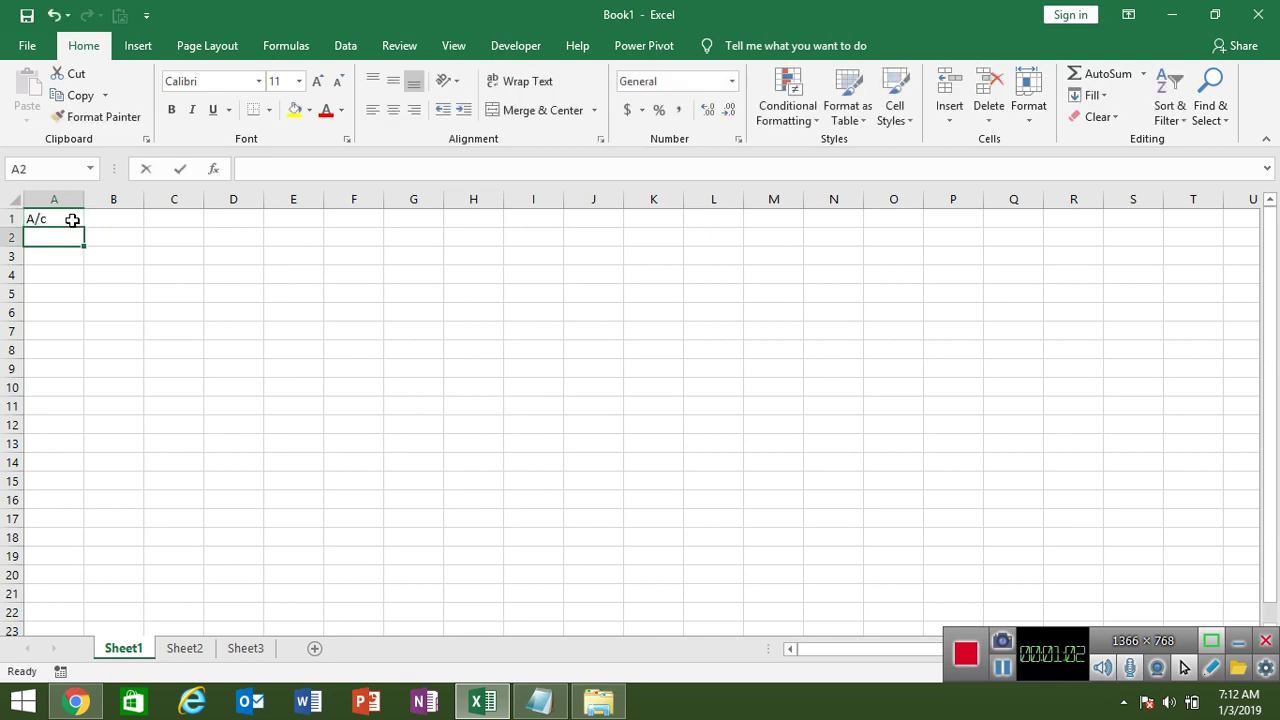
# Step: Enter test values of 1 under the header, clear the one in A7, and select cell A2
pyautogui.write('1')
pyautogui.press('Return')
pyautogui.press('Return')
pyautogui.press('Return')
pyautogui.press('Return')
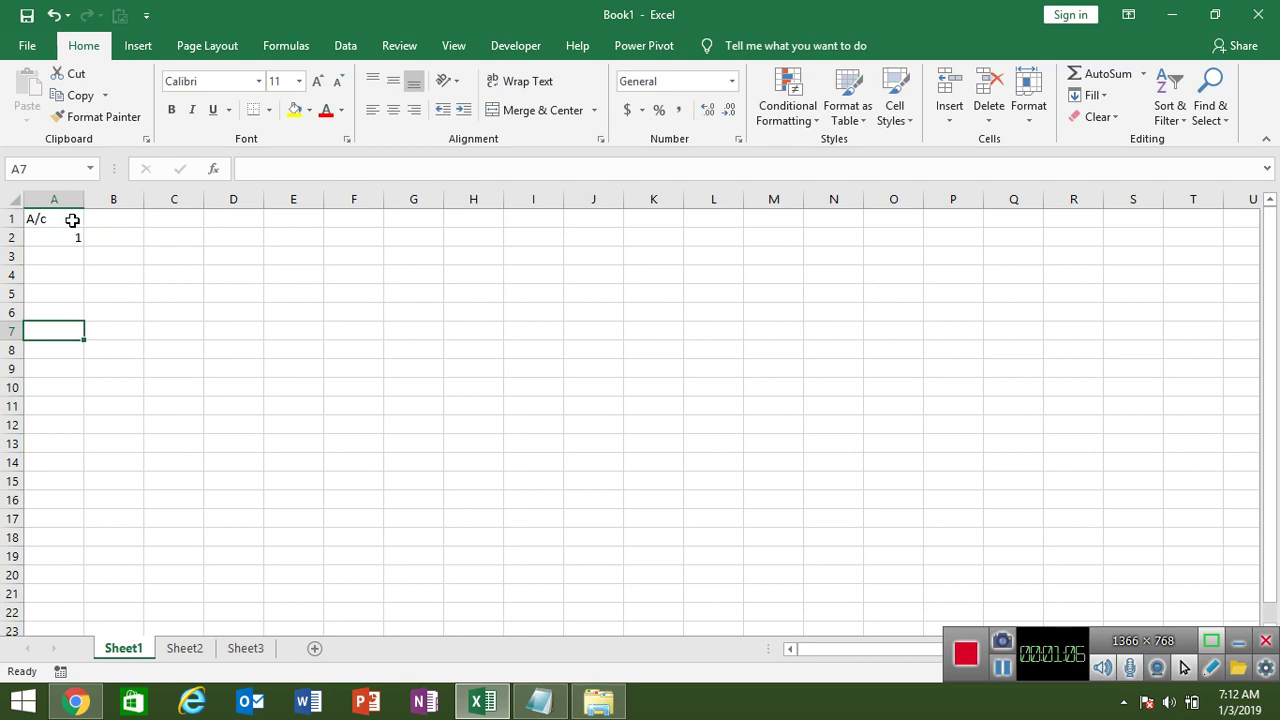
pyautogui.write('1')
pyautogui.press('Return')
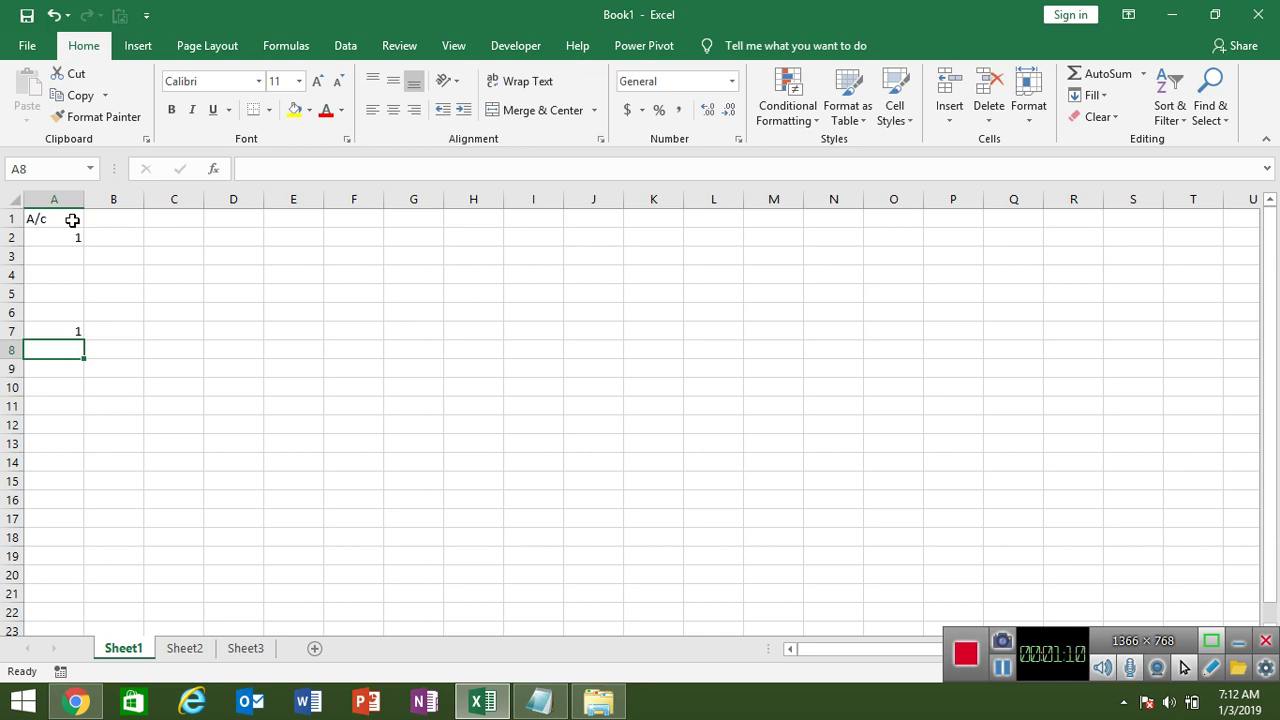
pyautogui.press('Up')
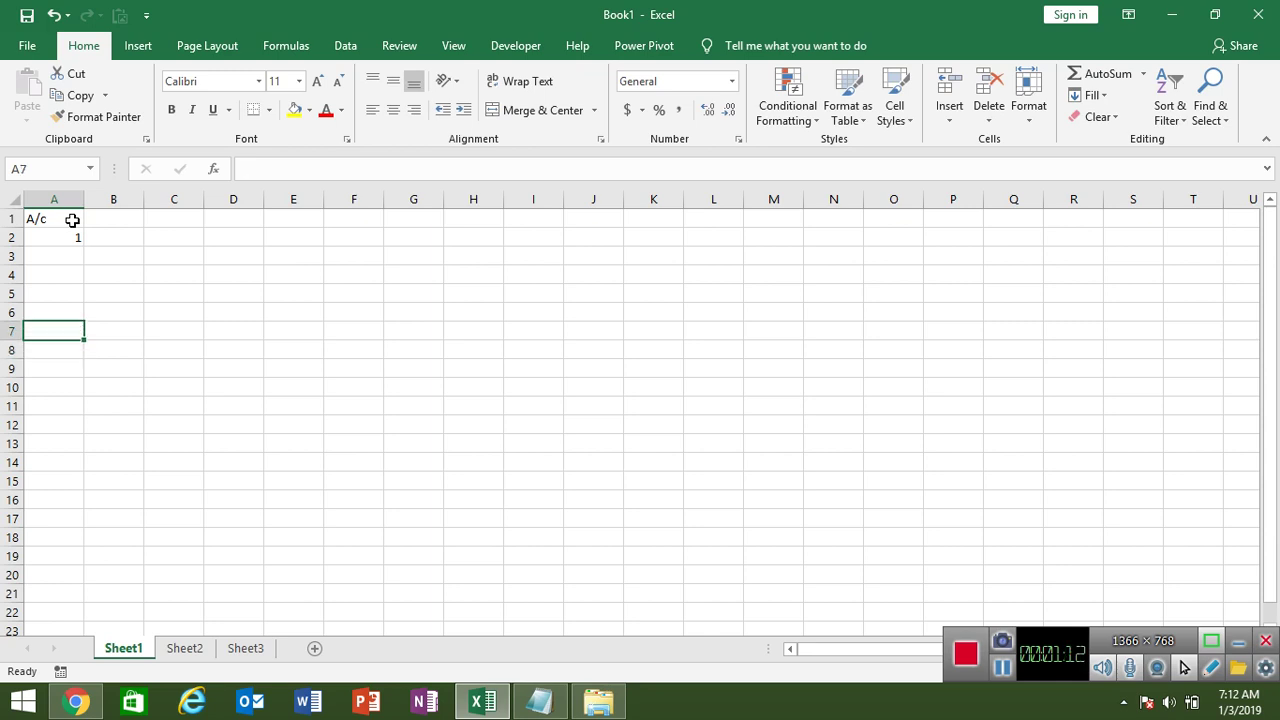
pyautogui.press('Delete')
pyautogui.press('Up')
pyautogui.press('Up')
pyautogui.press('Up')
pyautogui.press('Up')
pyautogui.press('Up')
pyautogui.press('Down')
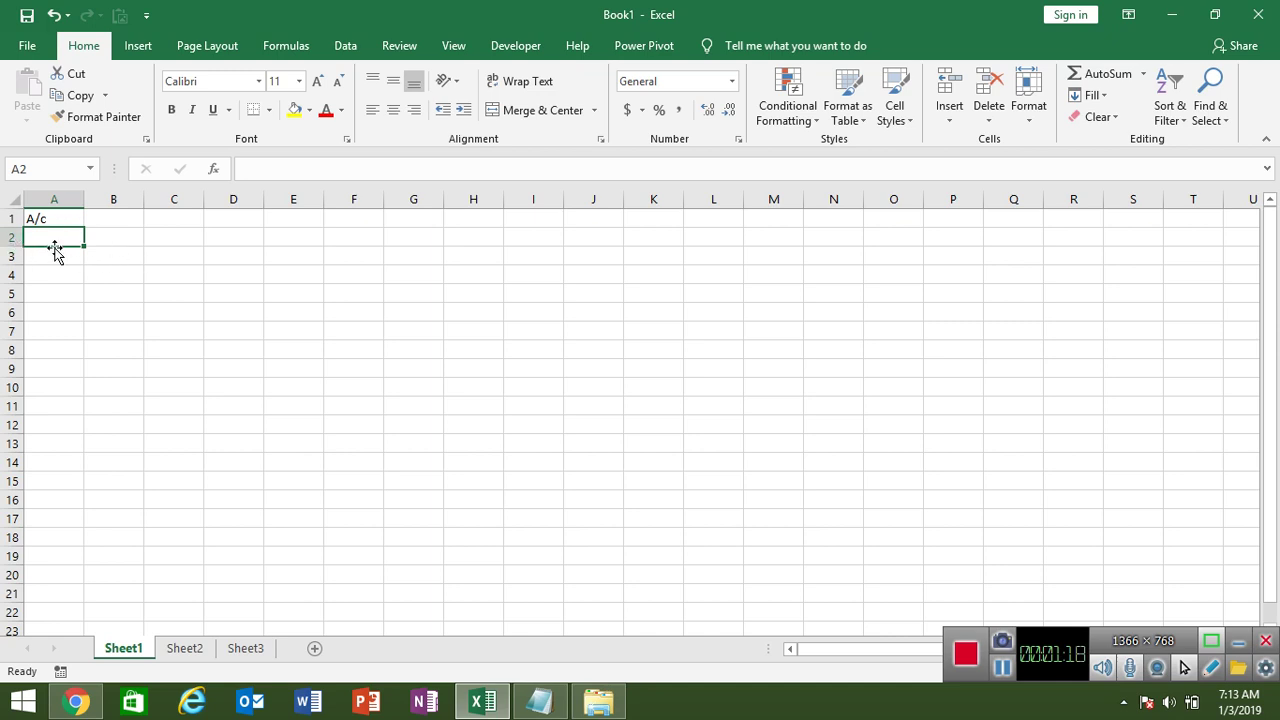
pyautogui.click(66, 201)
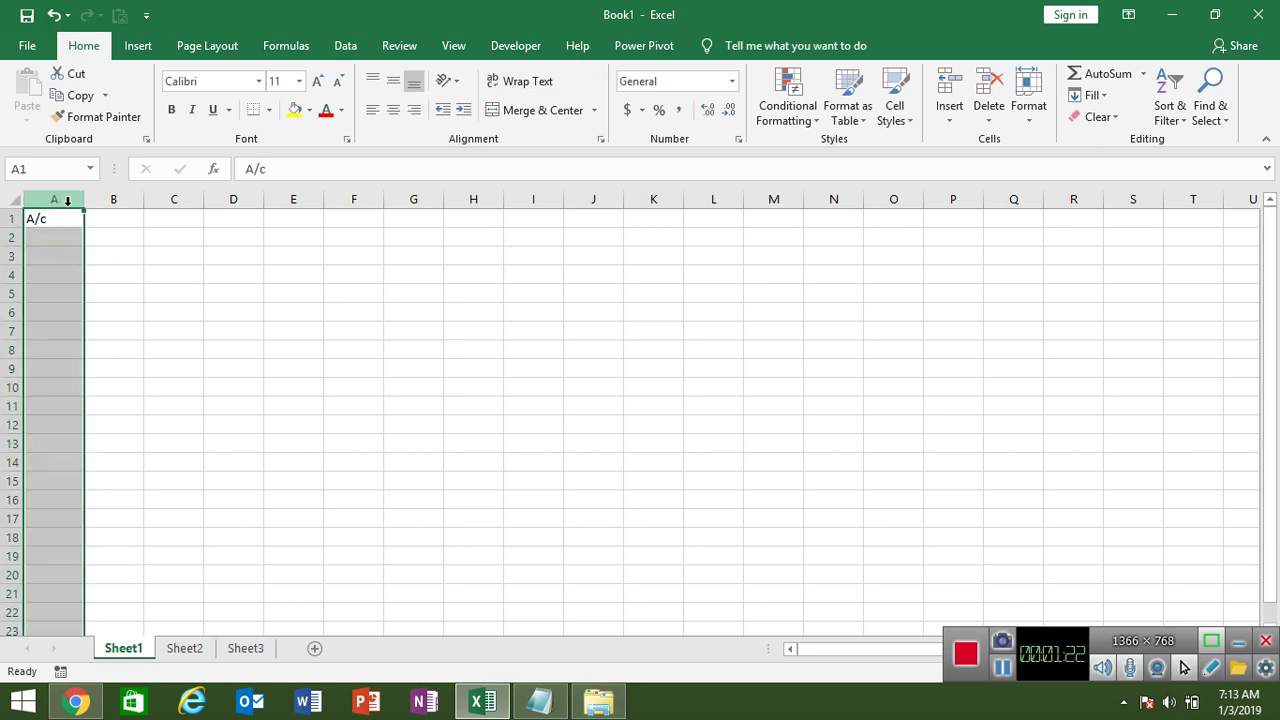
pyautogui.click(56, 236)
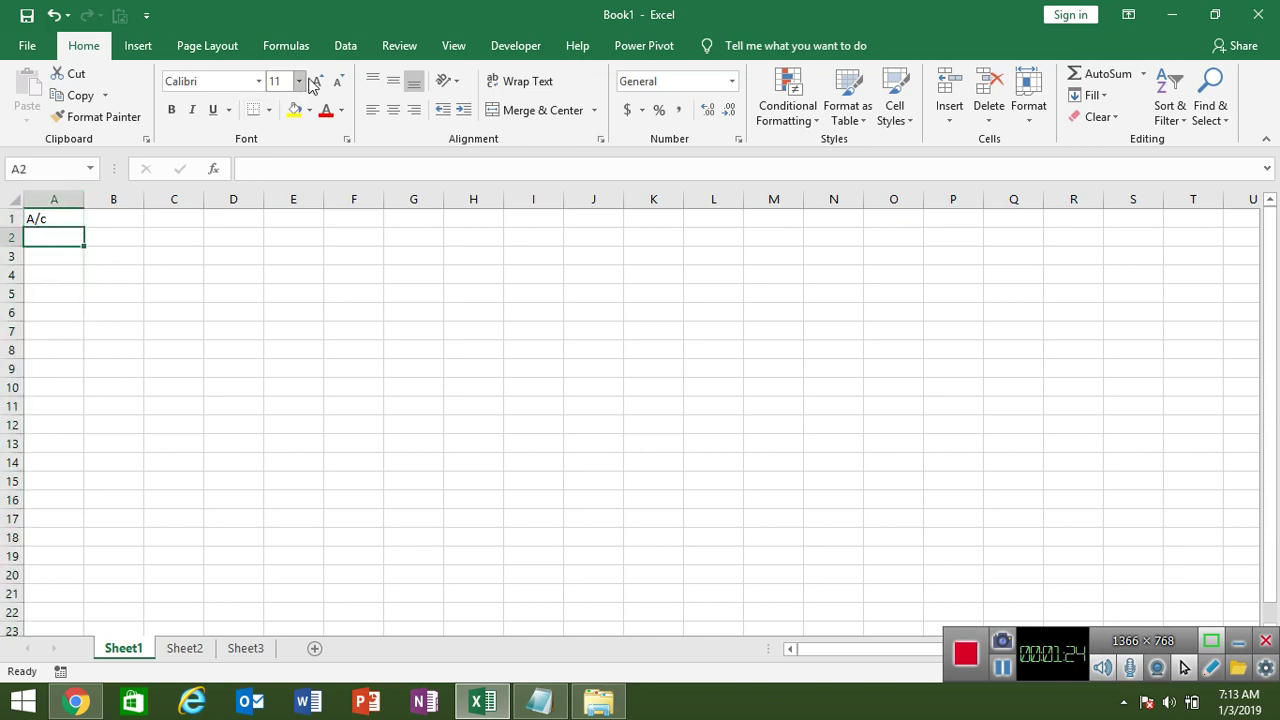
# Step: Create a Custom data validation rule for A2 using the formula =COUNTIF(A:A,A2)=1
pyautogui.click(357, 50)
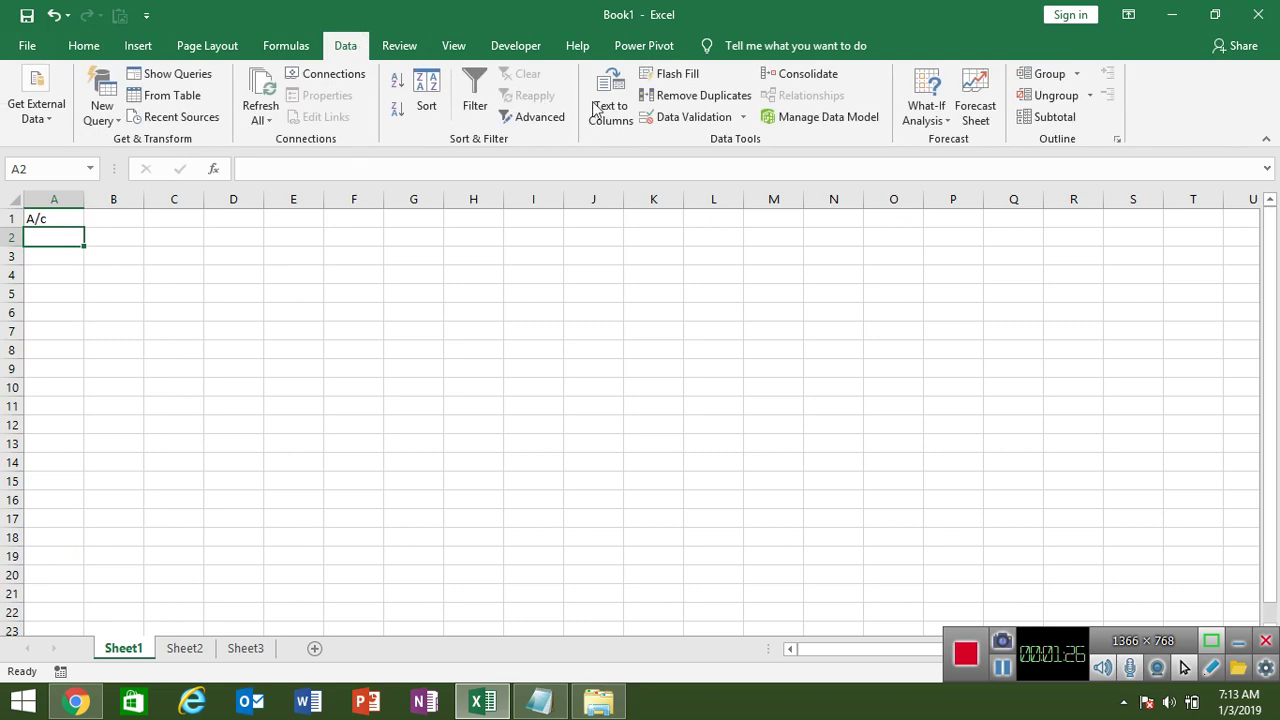
pyautogui.click(737, 125)
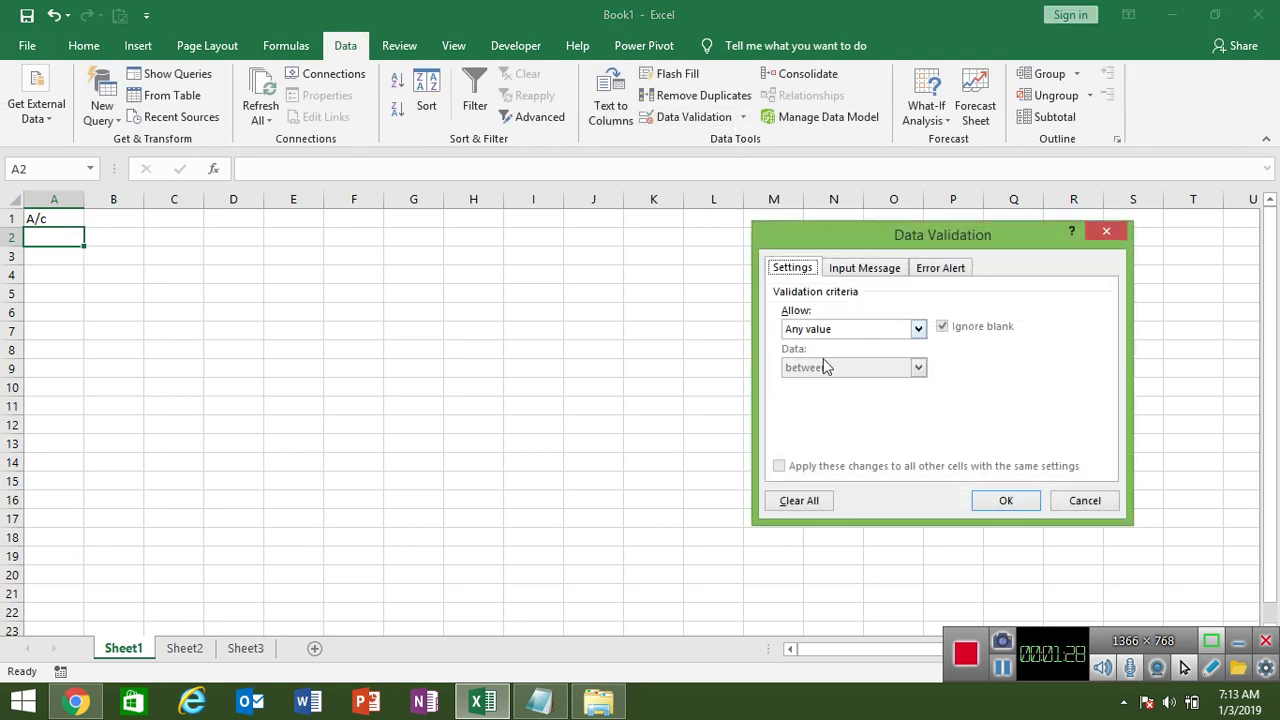
pyautogui.click(826, 330)
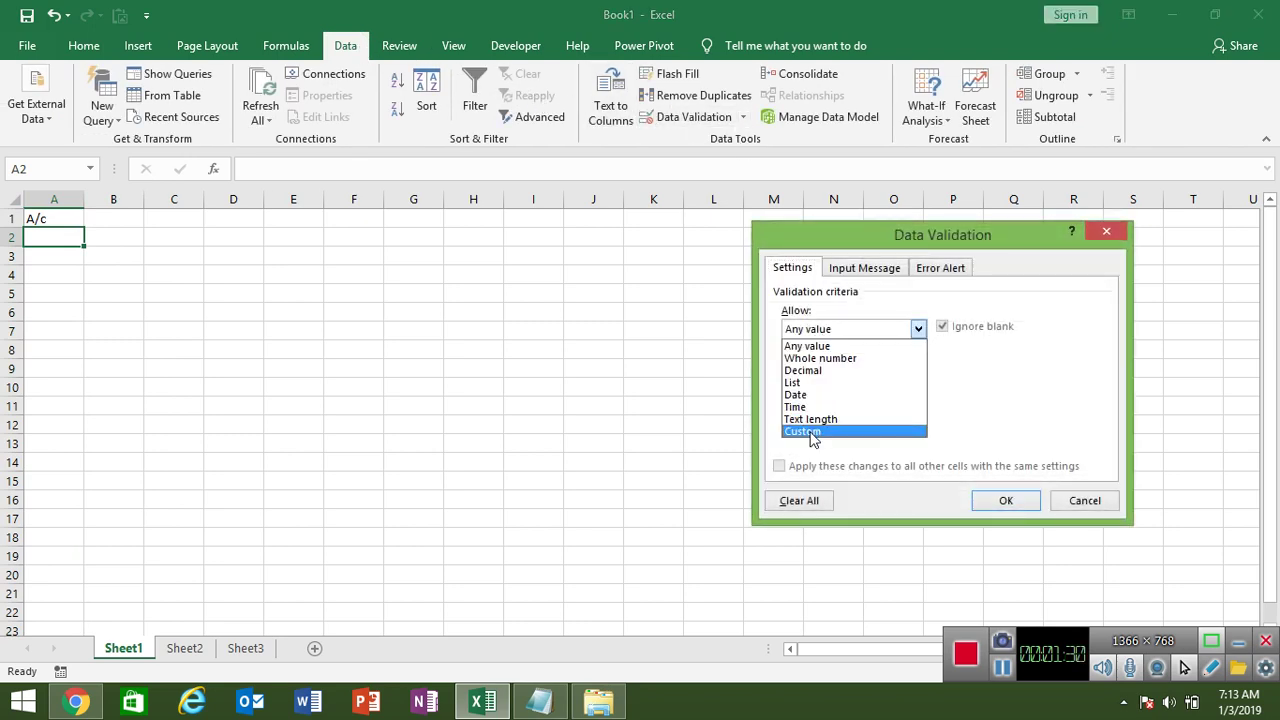
pyautogui.click(808, 431)
pyautogui.click(800, 405)
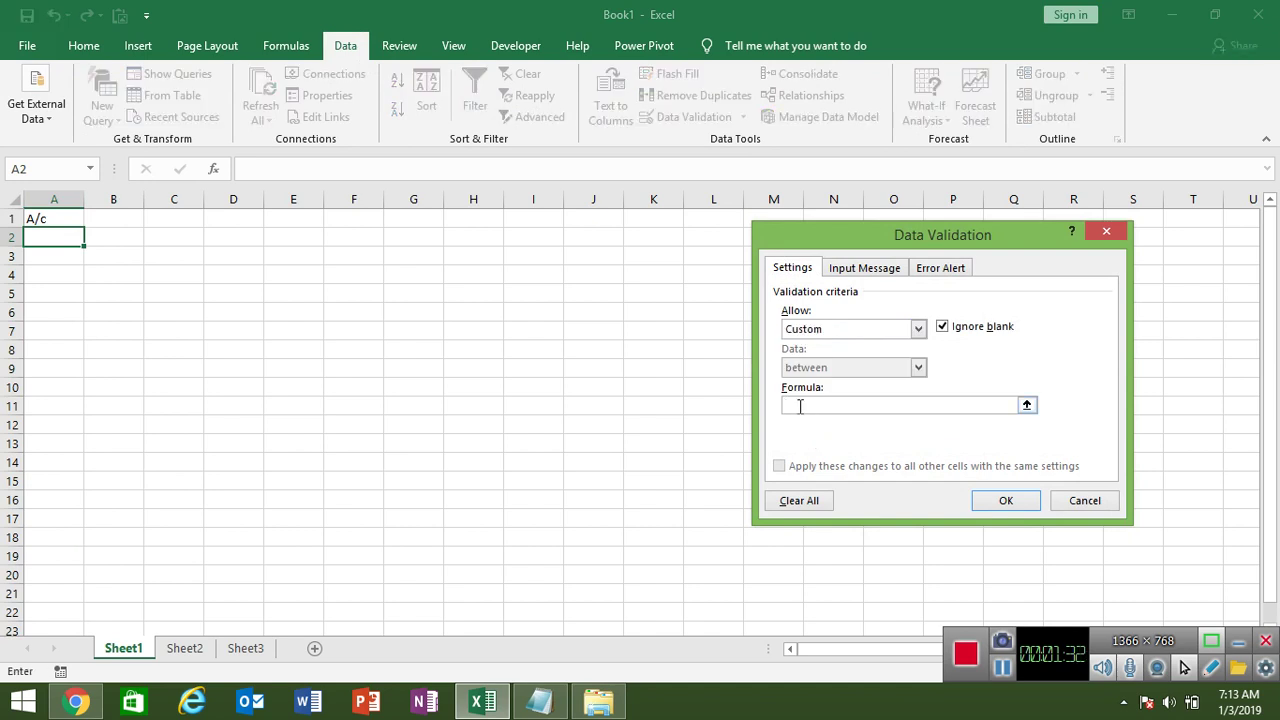
pyautogui.write('=')
pyautogui.write('count')
pyautogui.write('if(')
pyautogui.click(53, 193)
pyautogui.write(',')
pyautogui.click(46, 234)
pyautogui.write(')')
pyautogui.write('=')
pyautogui.write('1')
# Step: Add a Stop error alert titled 'Duplicate Value' with message 'This Value have a Enter' and save the rule
pyautogui.click(922, 272)
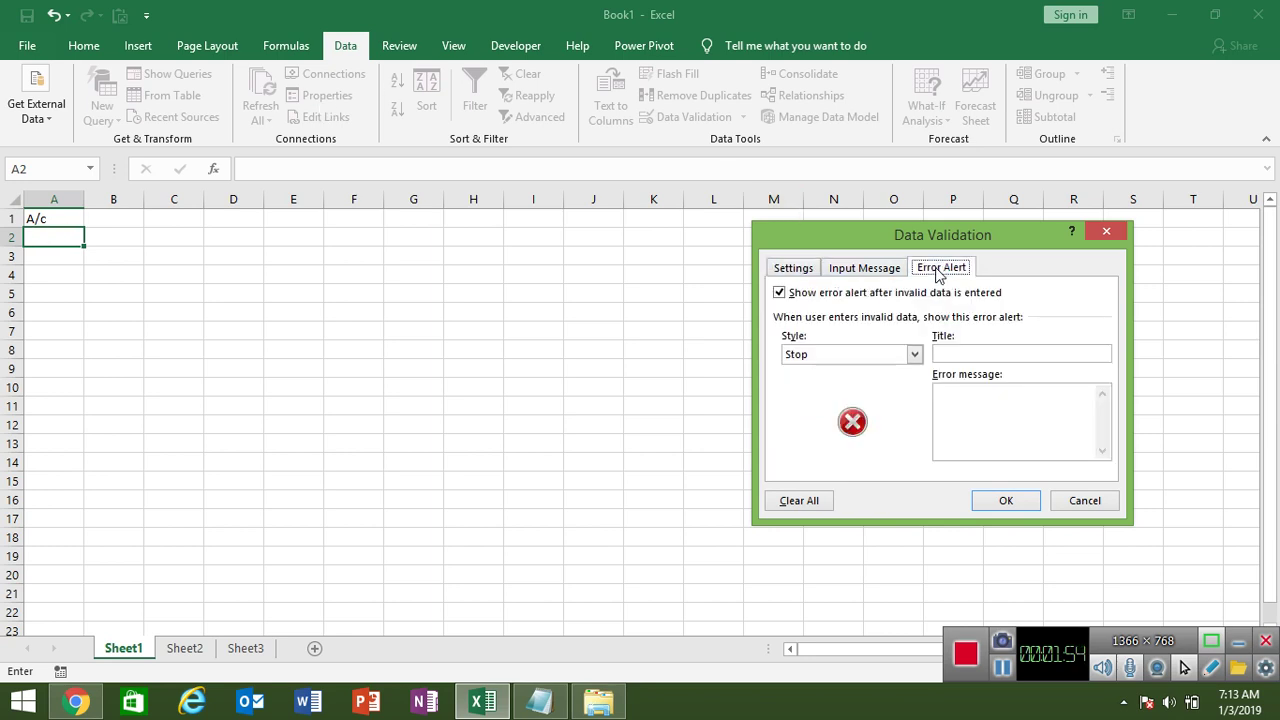
pyautogui.click(948, 352)
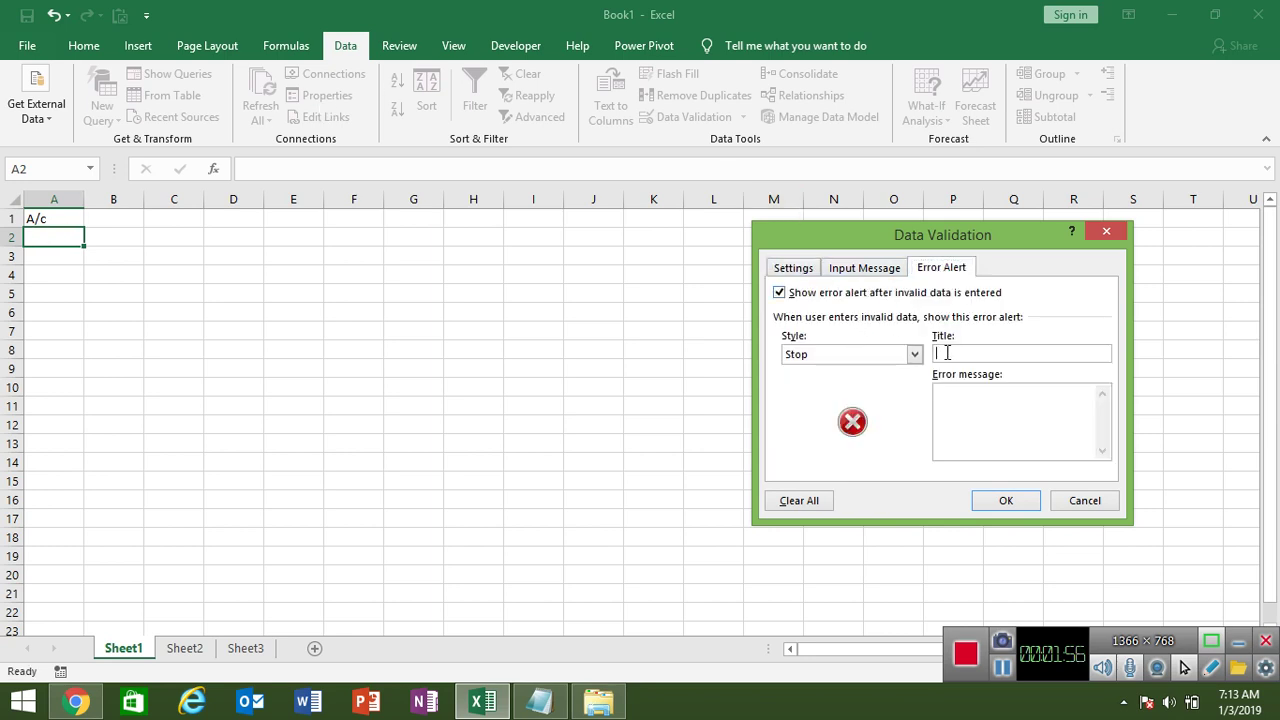
pyautogui.write('Dupl')
pyautogui.write('icat')
pyautogui.write('e Value')
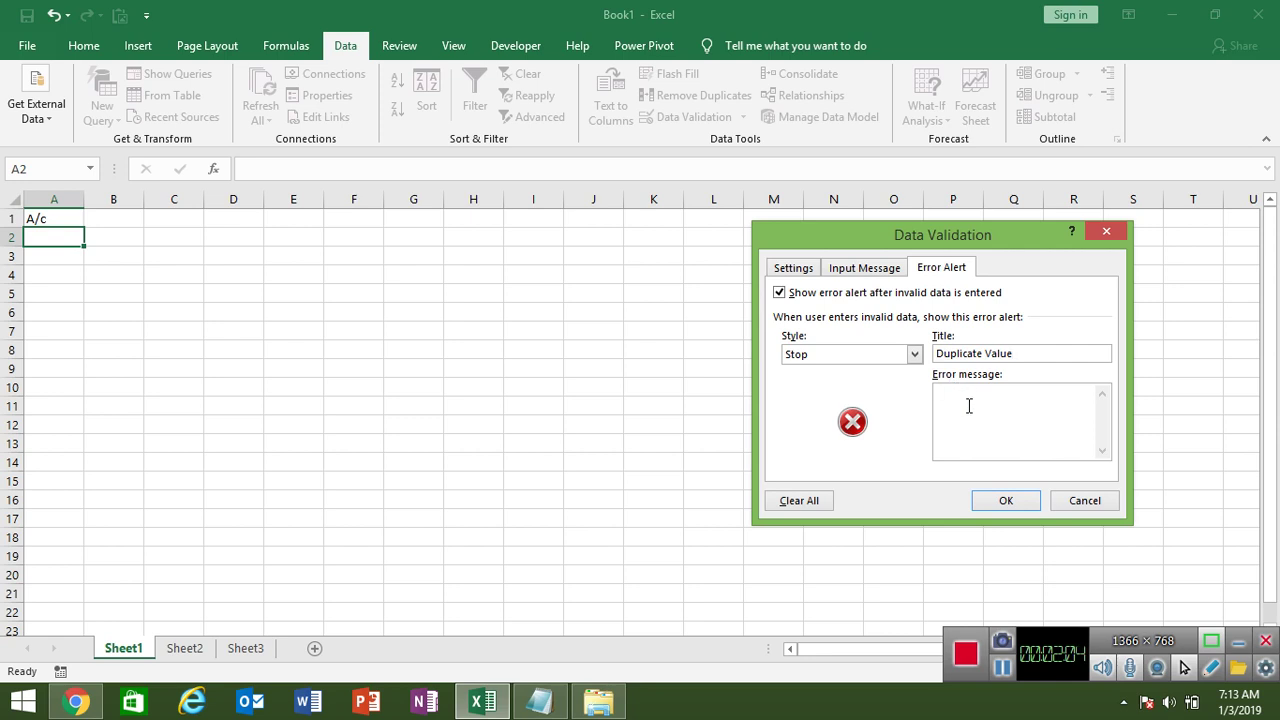
pyautogui.write('Thi ')
pyautogui.write('s Value ')
pyautogui.write('have a ')
pyautogui.write('Enter')
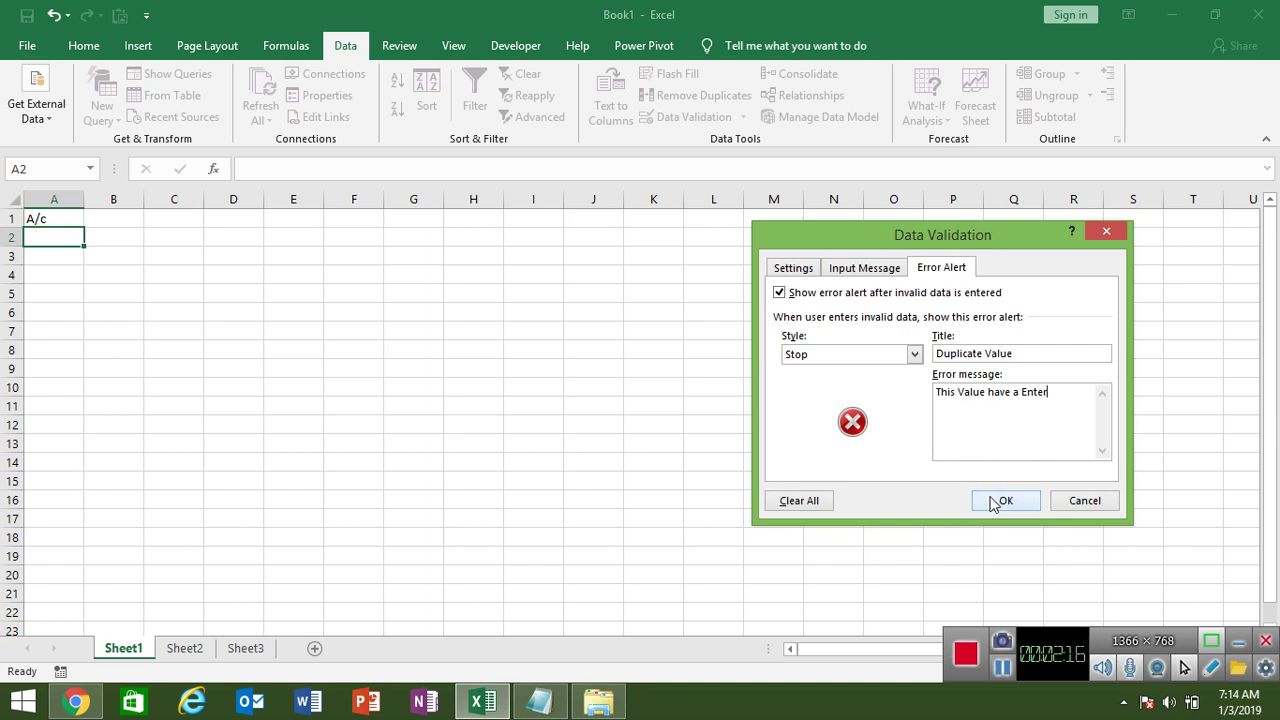
pyautogui.click(1000, 501)
# Step: Copy A2 and paste only its validation onto cells A3:A33 with Paste Special
pyautogui.hotkey('ctrl', 'c')
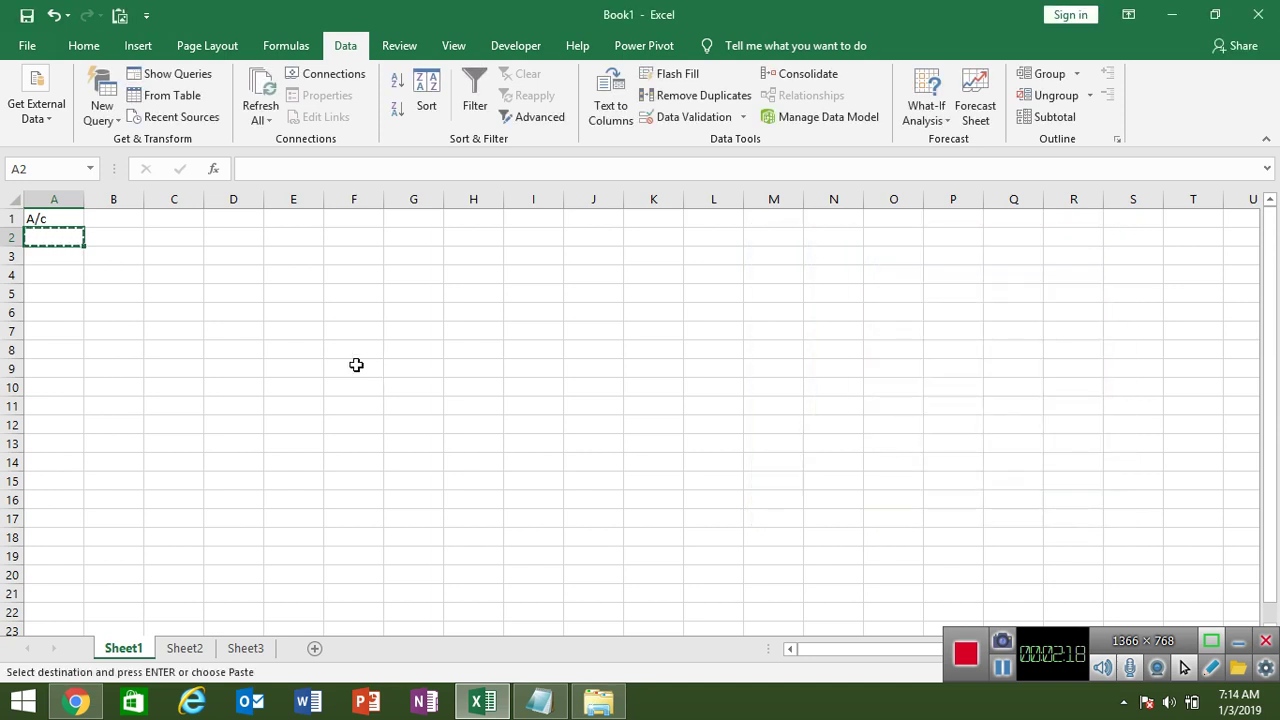
pyautogui.moveTo(55, 257)
pyautogui.mouseDown()
pyautogui.moveTo(68, 642)
pyautogui.moveTo(57, 608)
pyautogui.mouseUp()
pyautogui.rightClick(47, 406)
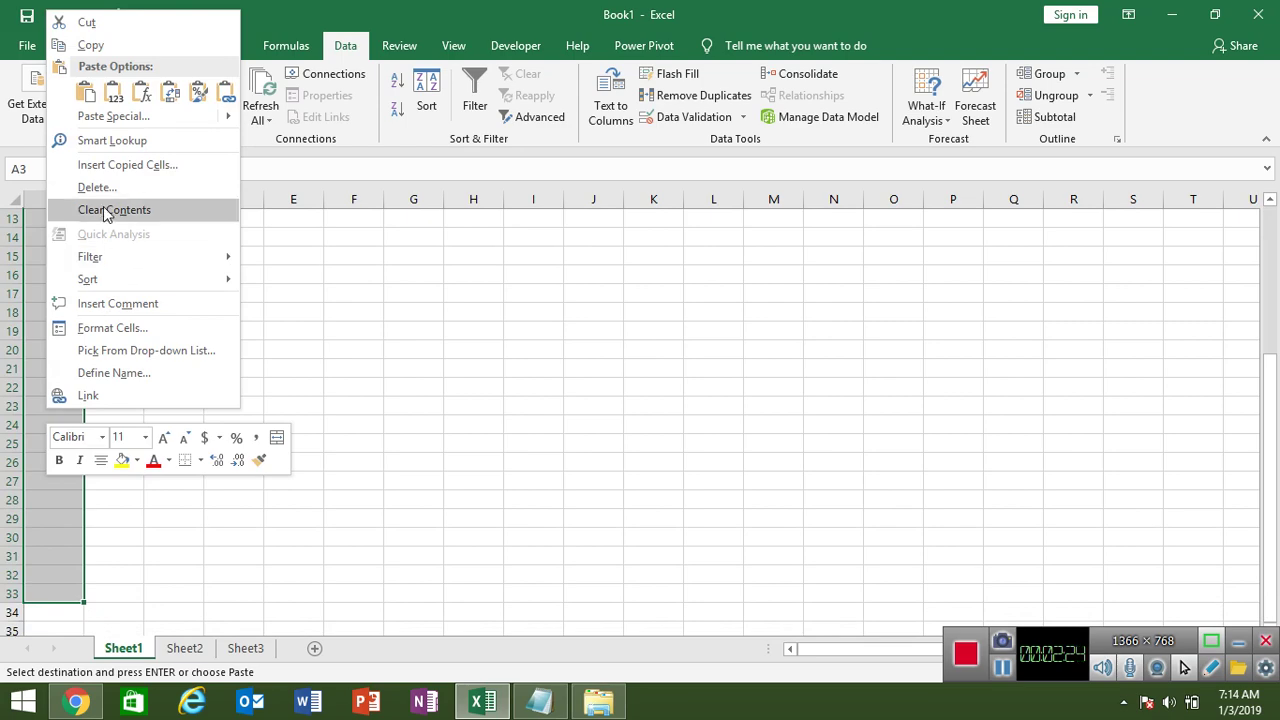
pyautogui.click(105, 116)
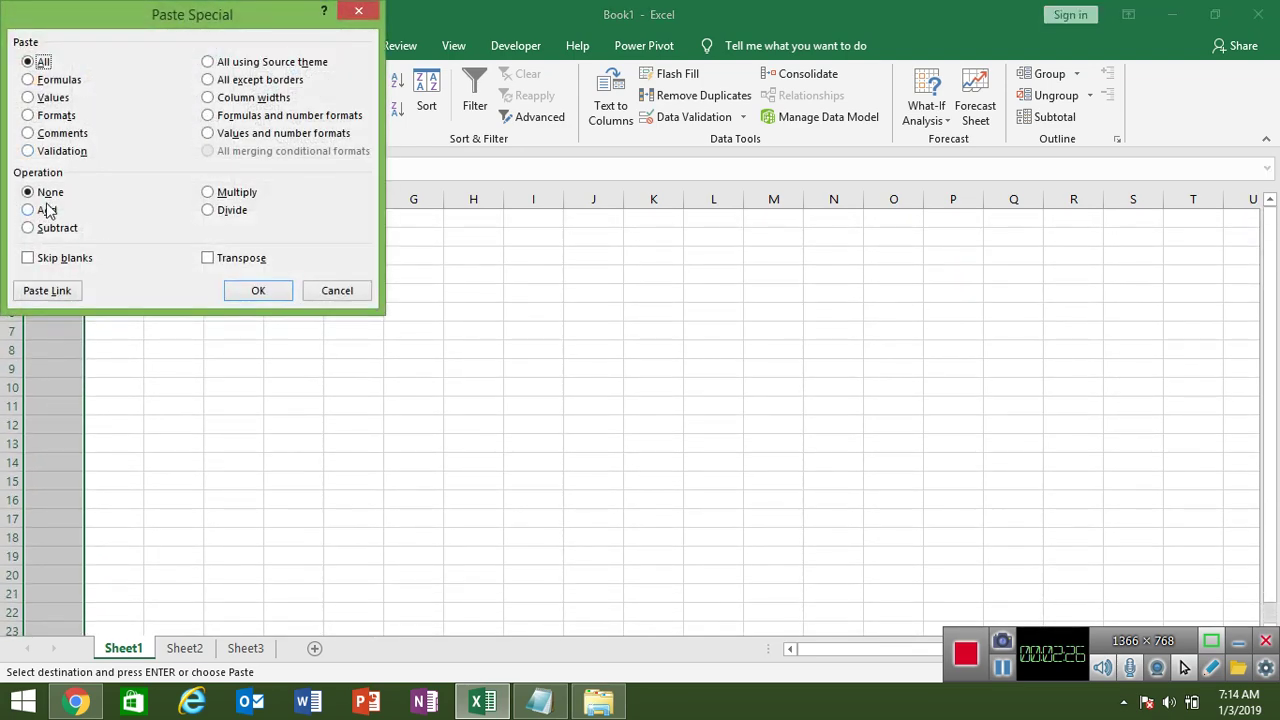
pyautogui.click(56, 153)
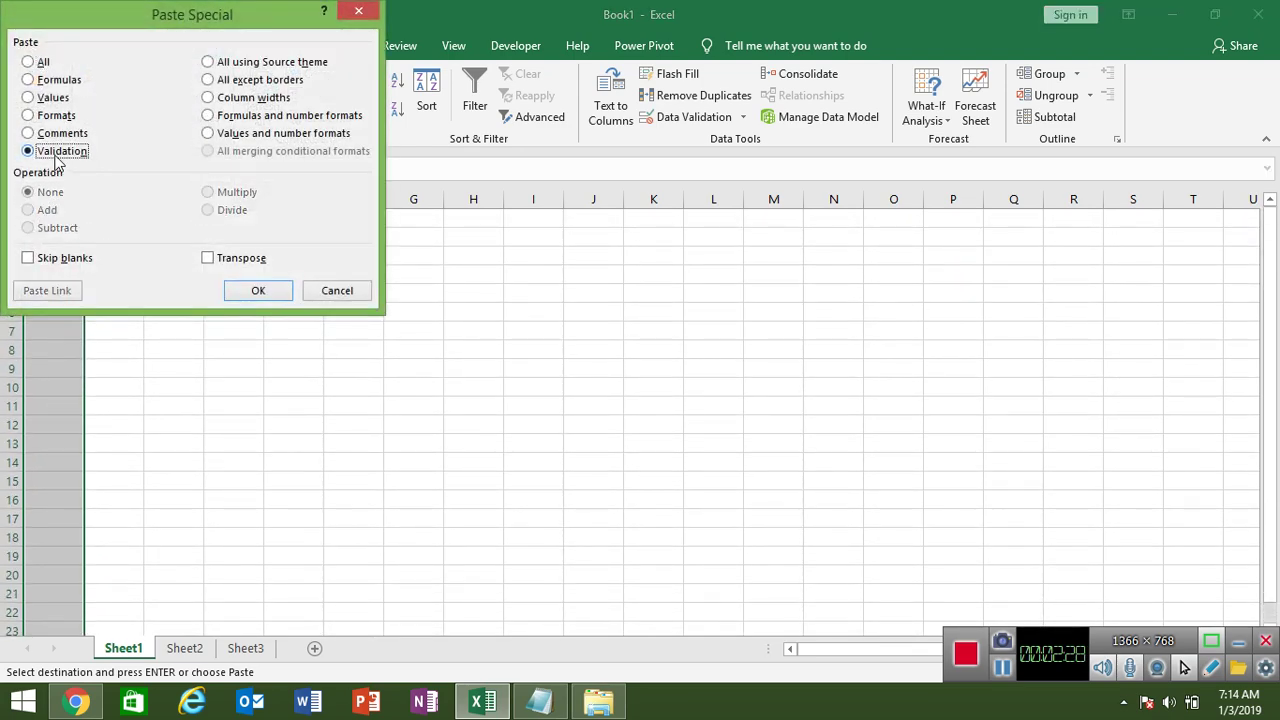
pyautogui.click(262, 293)
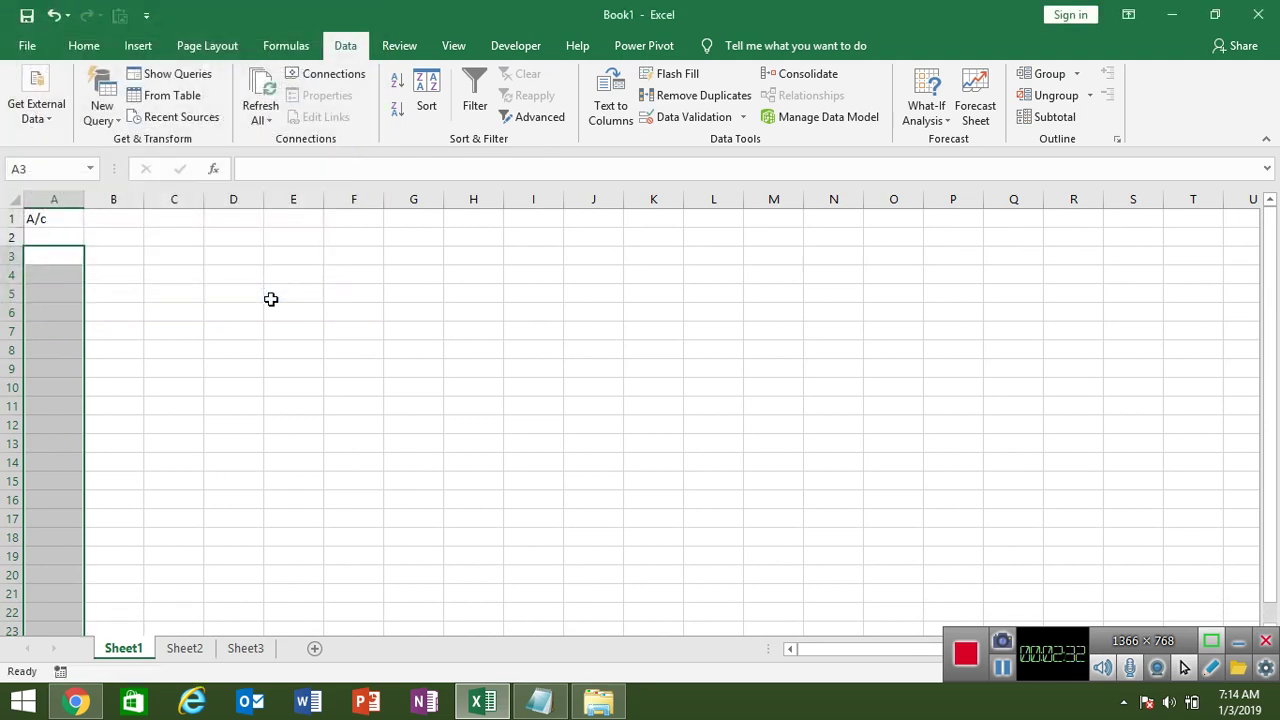
# Step: Test the rule by entering 1 in A2 and again in A7, cancel the Duplicate Value alert, then hide Excel
pyautogui.press('Up')
pyautogui.write('1')
pyautogui.press('Return')
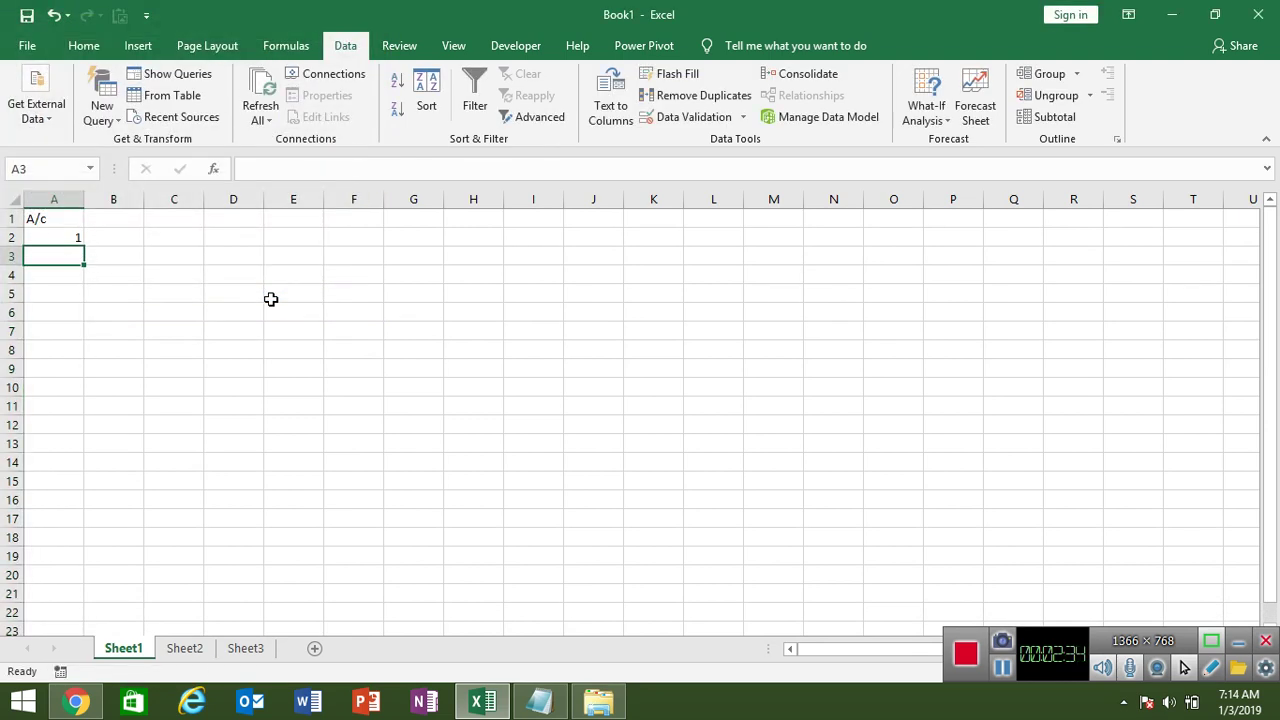
pyautogui.press('Down')
pyautogui.press('Down')
pyautogui.press('Down')
pyautogui.press('Down')
pyautogui.write('1')
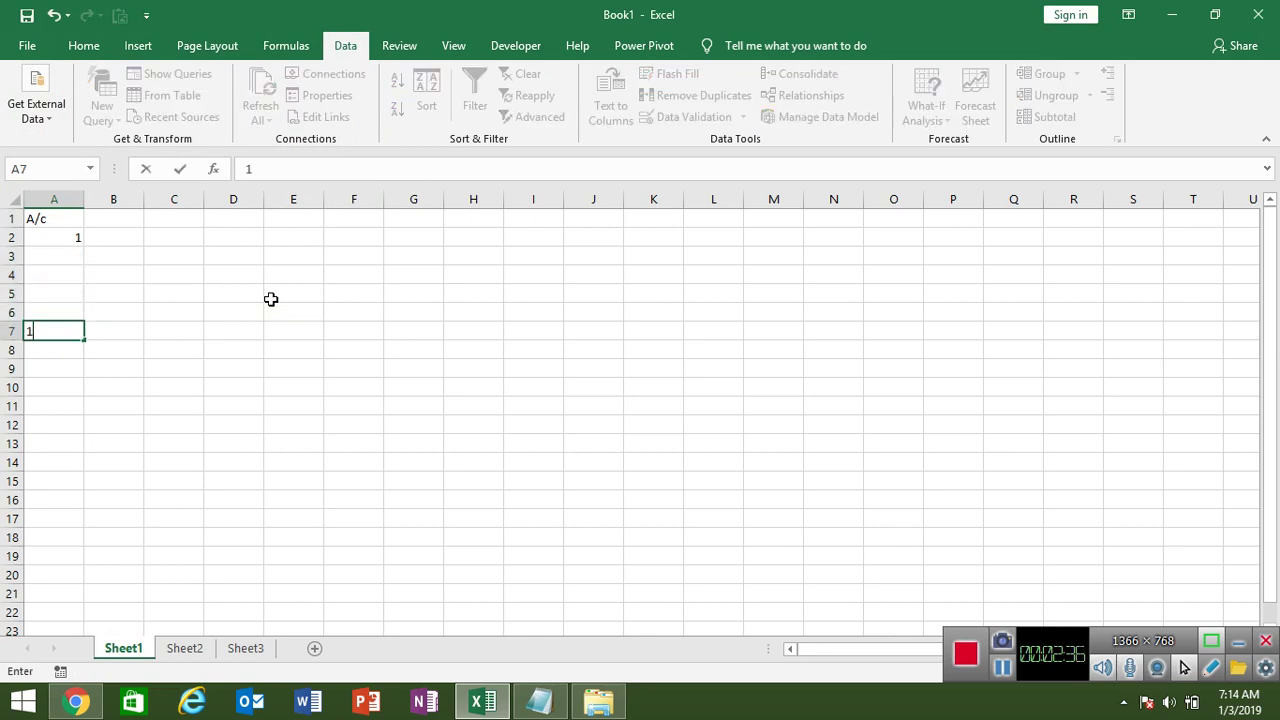
pyautogui.press('Return')
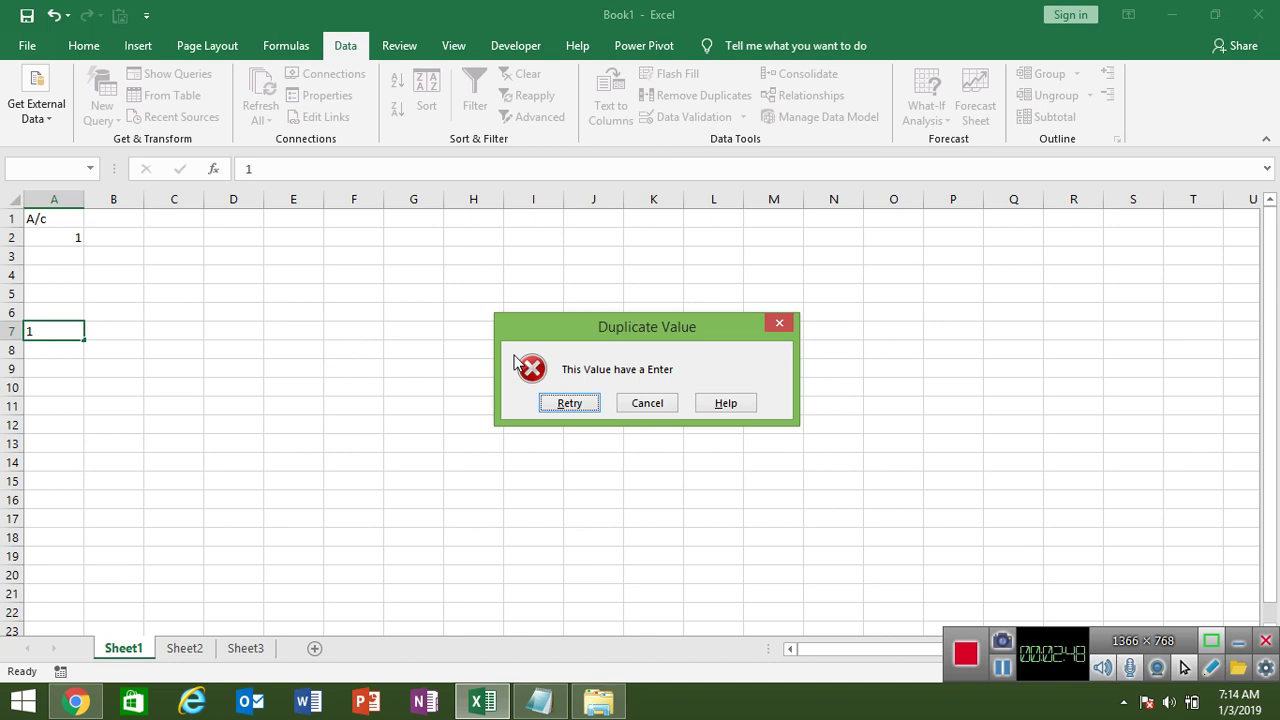
pyautogui.click(640, 410)
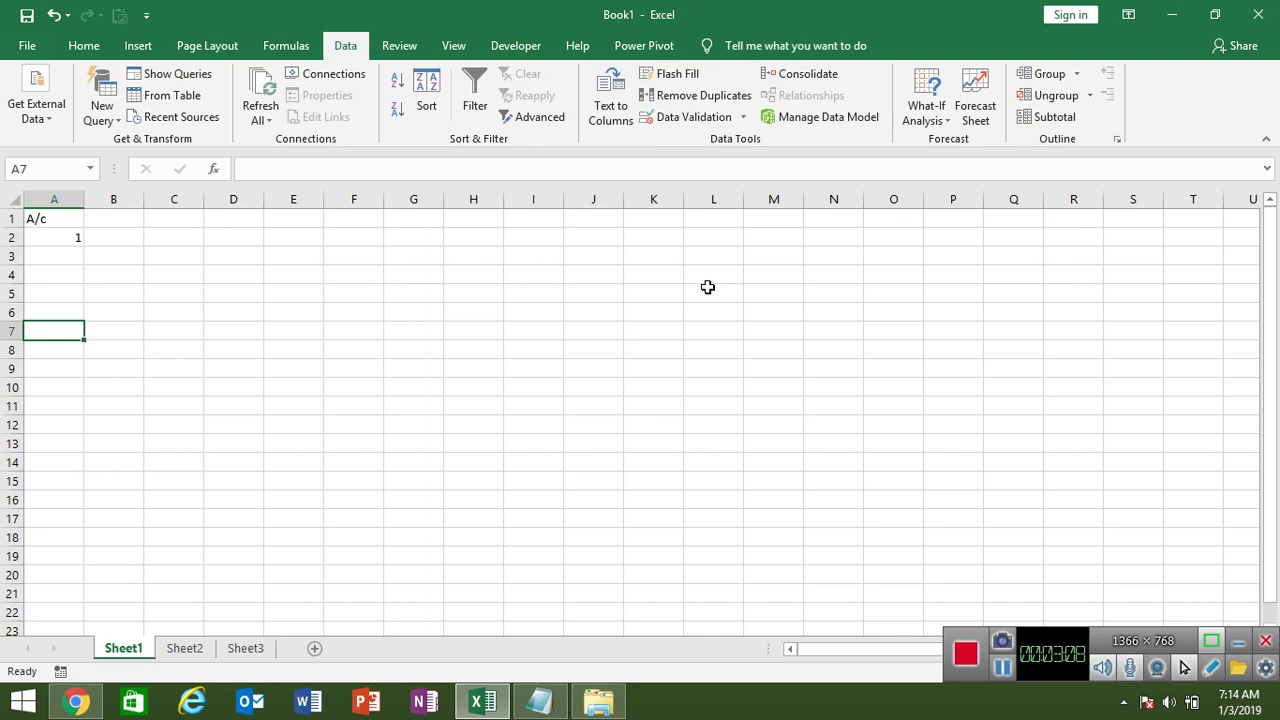
pyautogui.press('super+d')
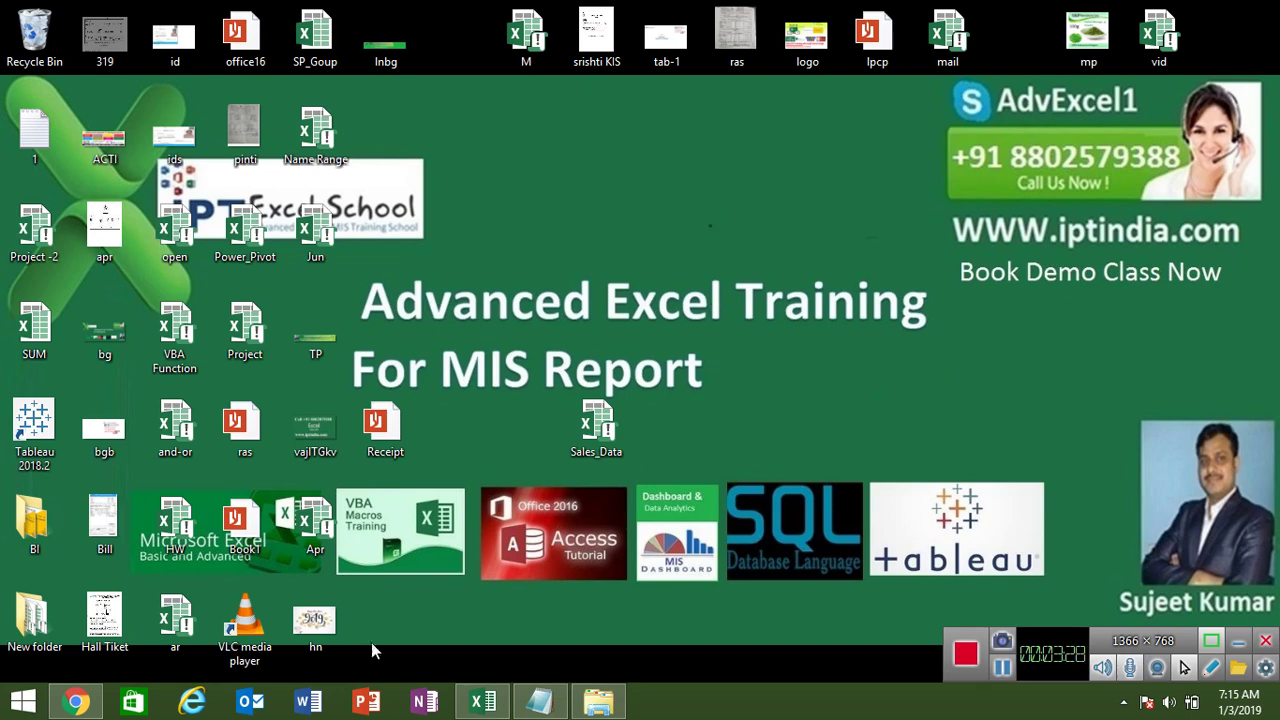
pyautogui.click(96, 707)
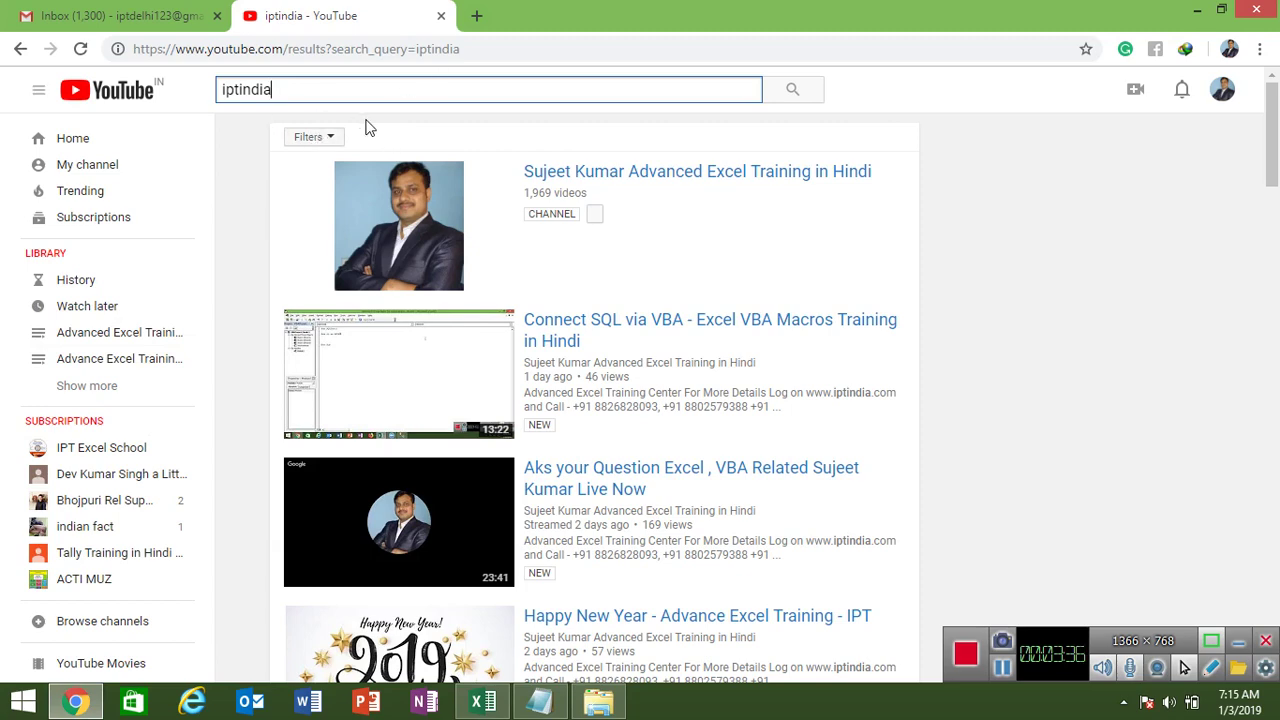
pyautogui.press('super+d')
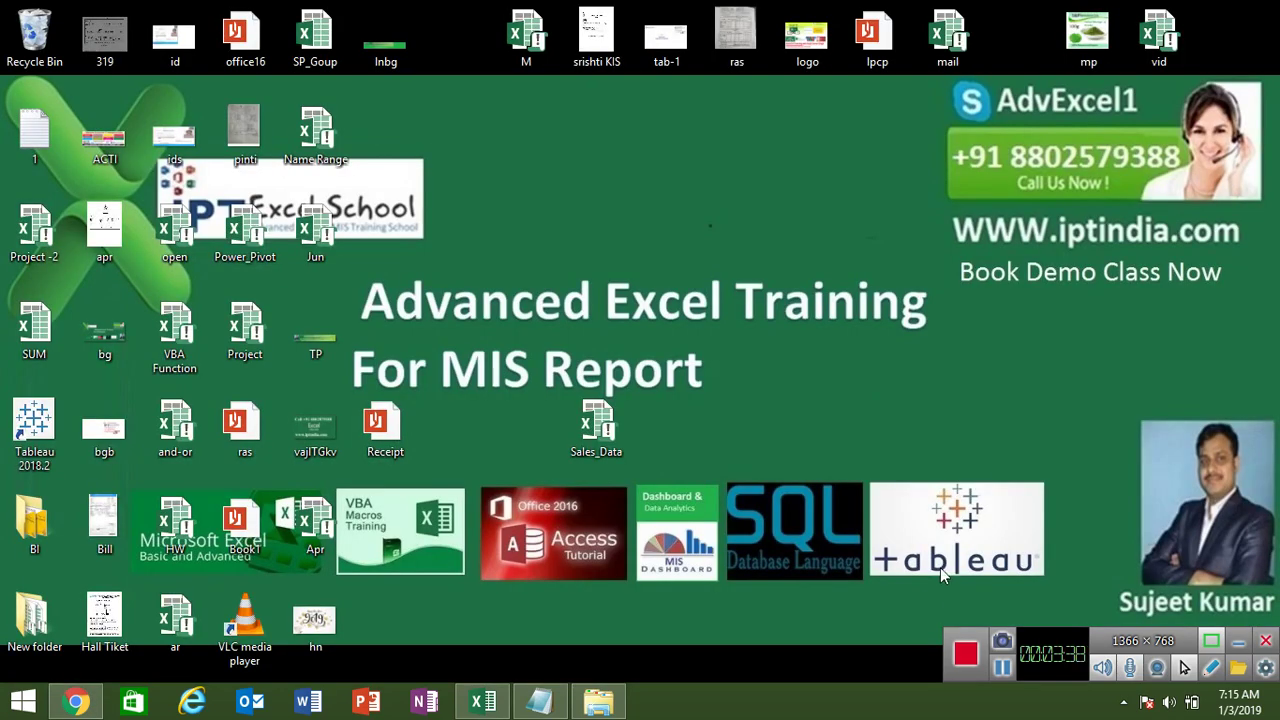